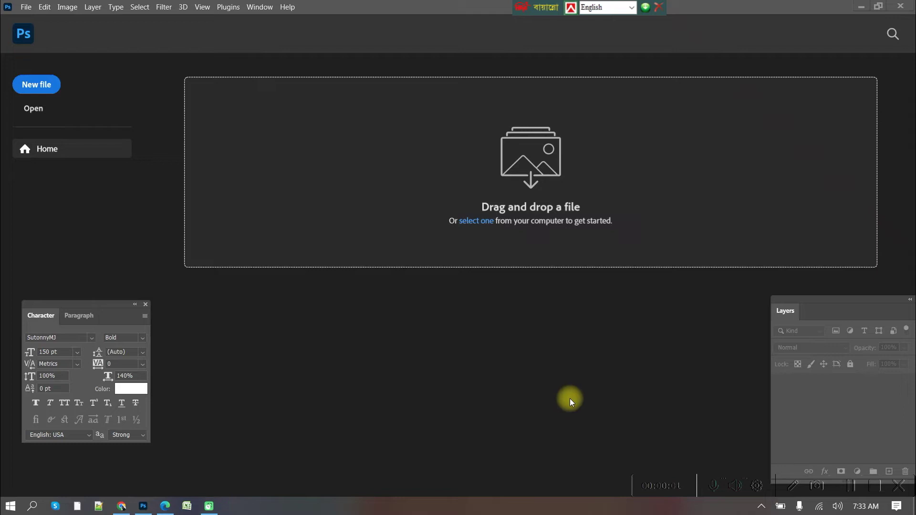
# Step: Open Screenshot_7.jpg from the Desktop folder as a new document
pyautogui.click(30, 109)
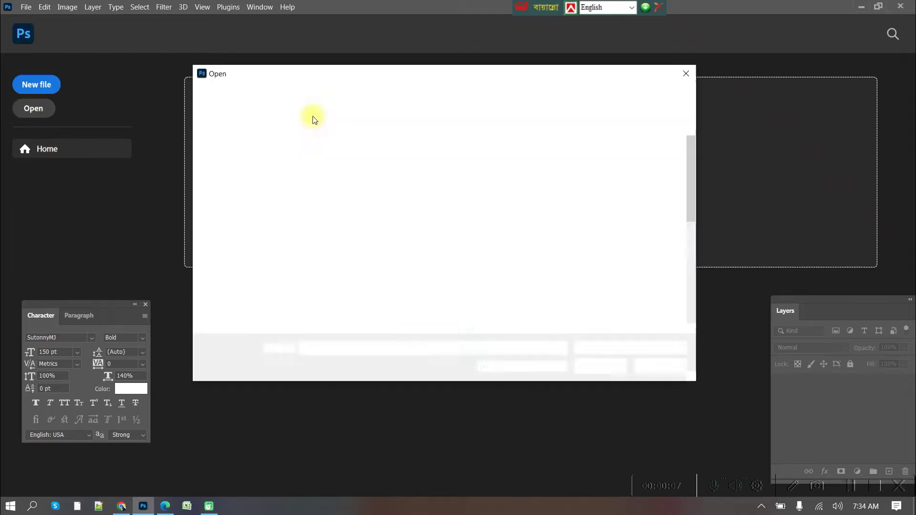
pyautogui.scroll(-4, 685, 216)
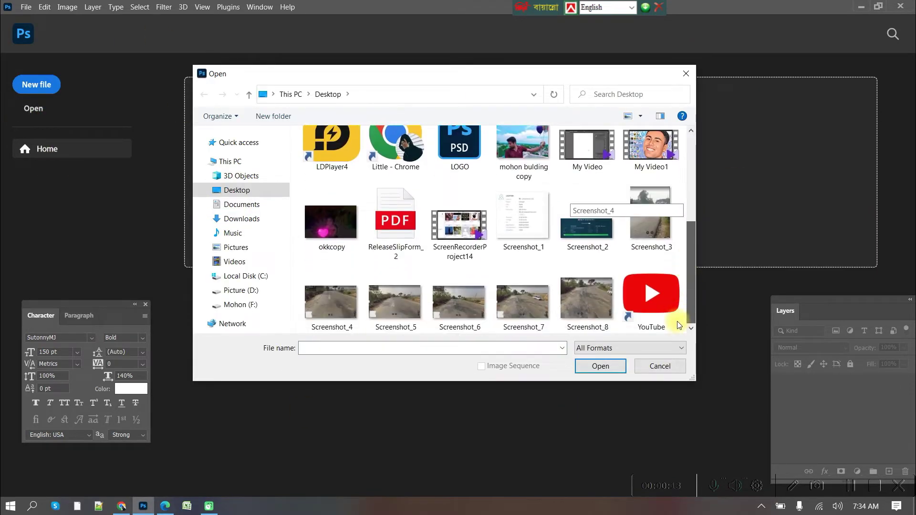
pyautogui.click(501, 314)
pyautogui.click(601, 366)
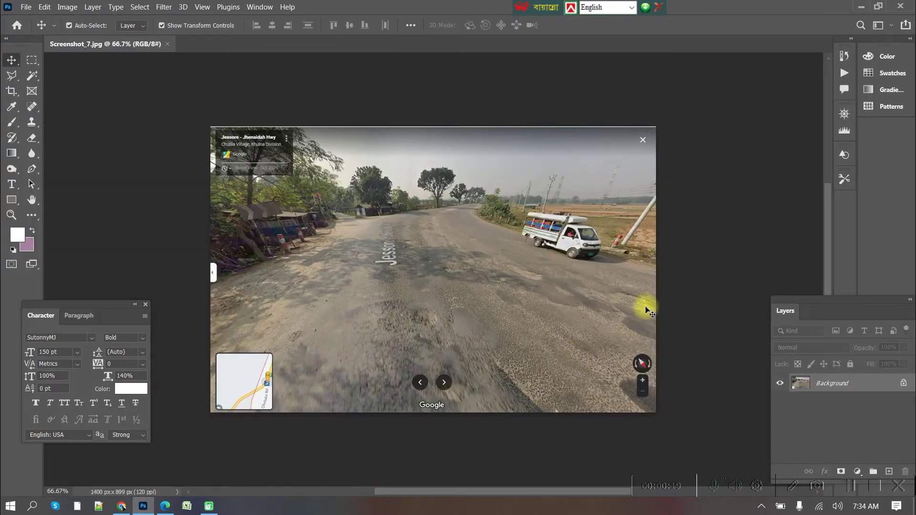
# Step: Content-aware fill the minimap in the photo's lower-left corner
pyautogui.scroll(2, 497, 487)
pyautogui.scroll(2, 470, 439)
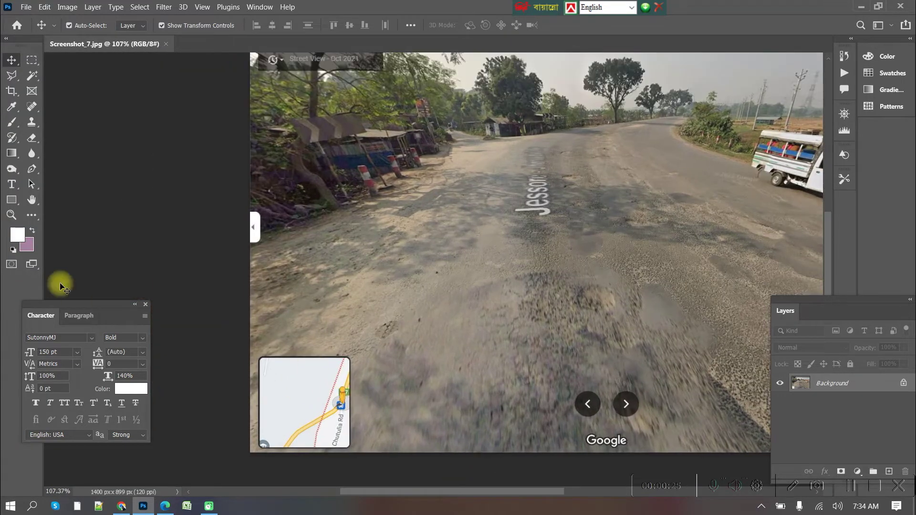
pyautogui.scroll(2, 215, 317)
pyautogui.scroll(-1, 215, 317)
pyautogui.press('m')
pyautogui.moveTo(242, 334); pyautogui.dragTo(360, 443)
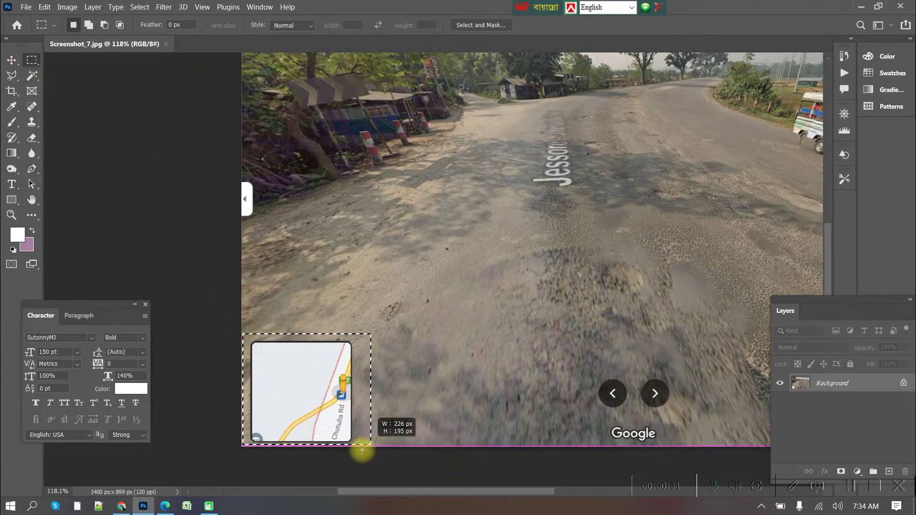
pyautogui.click(26, 6)
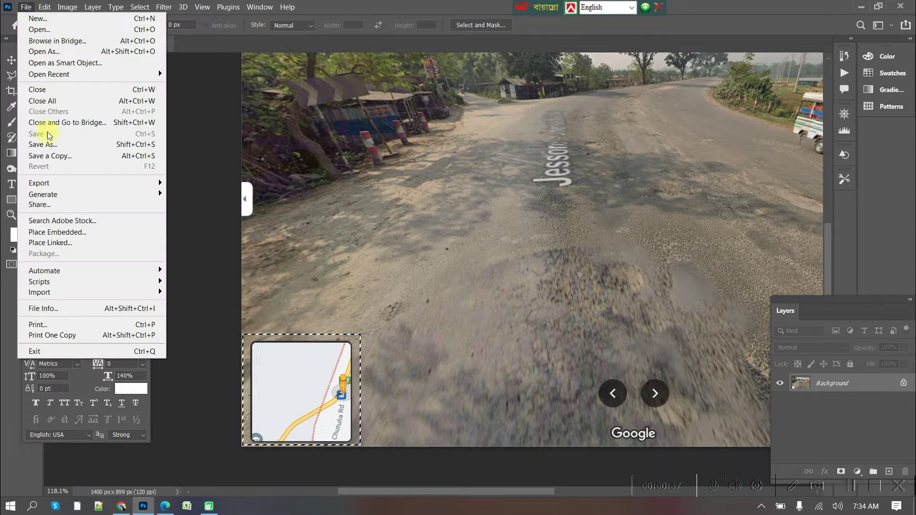
pyautogui.click(44, 7)
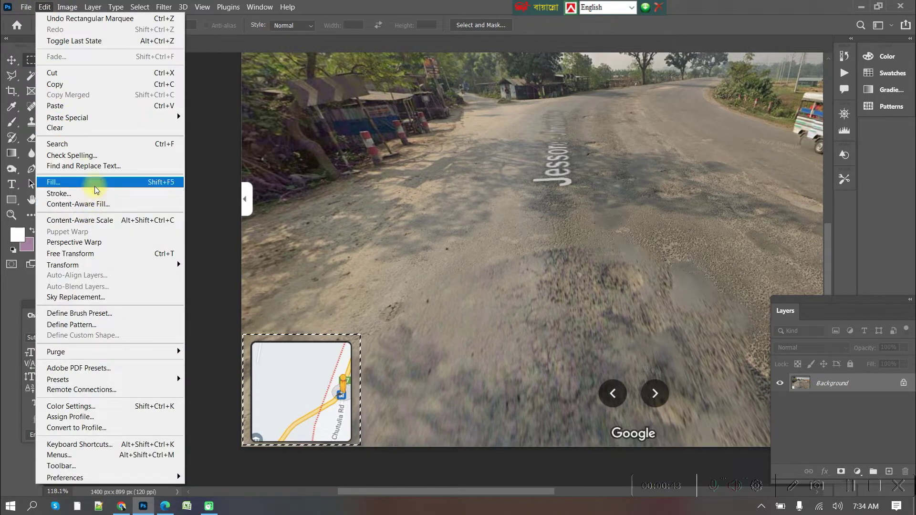
pyautogui.click(81, 182)
pyautogui.click(541, 145)
# Step: Content-aware fill the Google arrows and logo at the lower right
pyautogui.moveTo(582, 362); pyautogui.dragTo(685, 443)
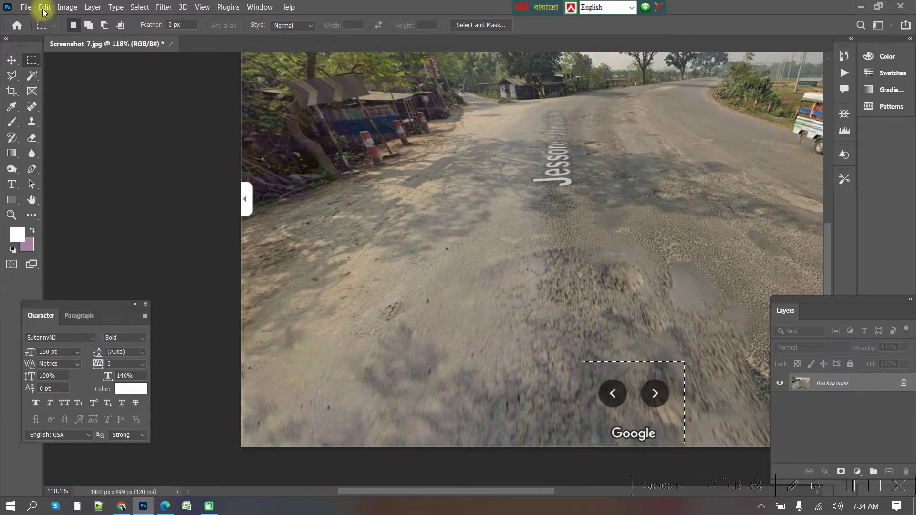
pyautogui.click(44, 7)
pyautogui.click(76, 182)
pyautogui.click(544, 146)
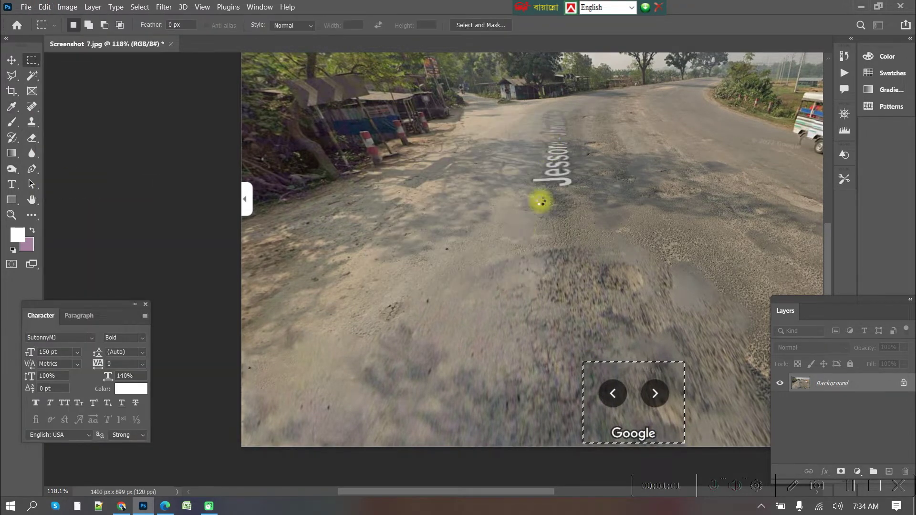
pyautogui.hotkey('ctrl', 'd')
# Step: Content-aware fill the vertical Jessore road label
pyautogui.moveTo(541, 102); pyautogui.dragTo(579, 188)
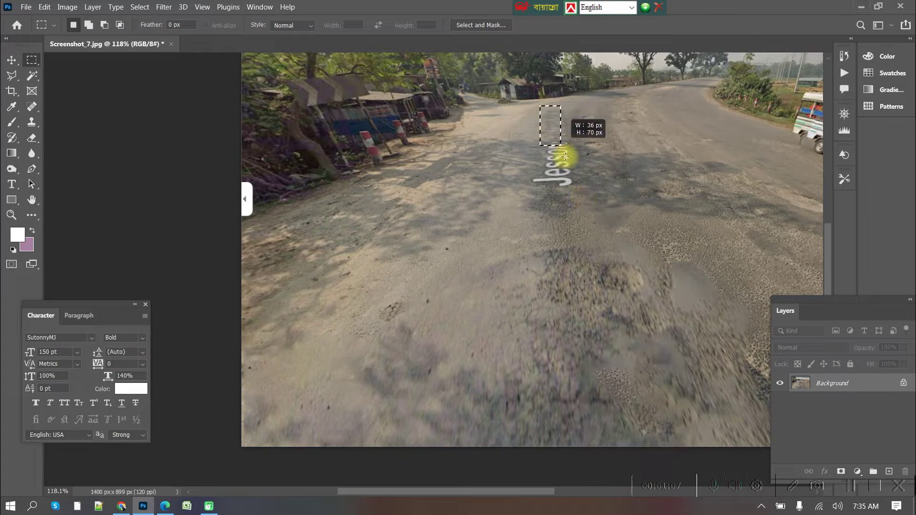
pyautogui.moveTo(539, 104); pyautogui.dragTo(579, 188)
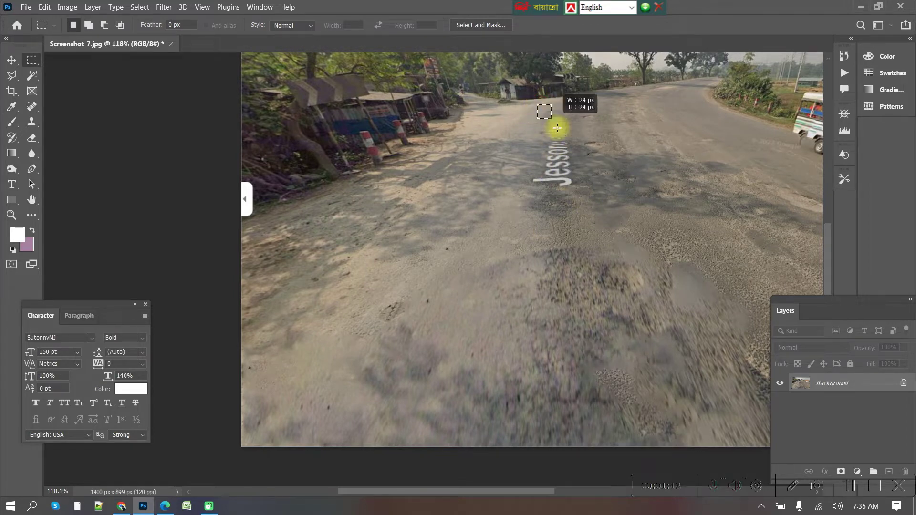
pyautogui.click(44, 7)
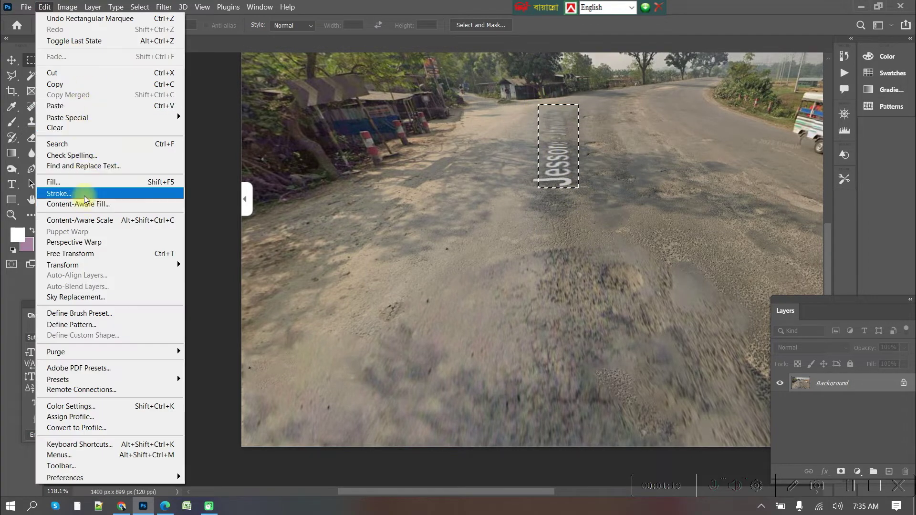
pyautogui.click(57, 182)
pyautogui.click(549, 143)
pyautogui.hotkey('ctrl', 'd')
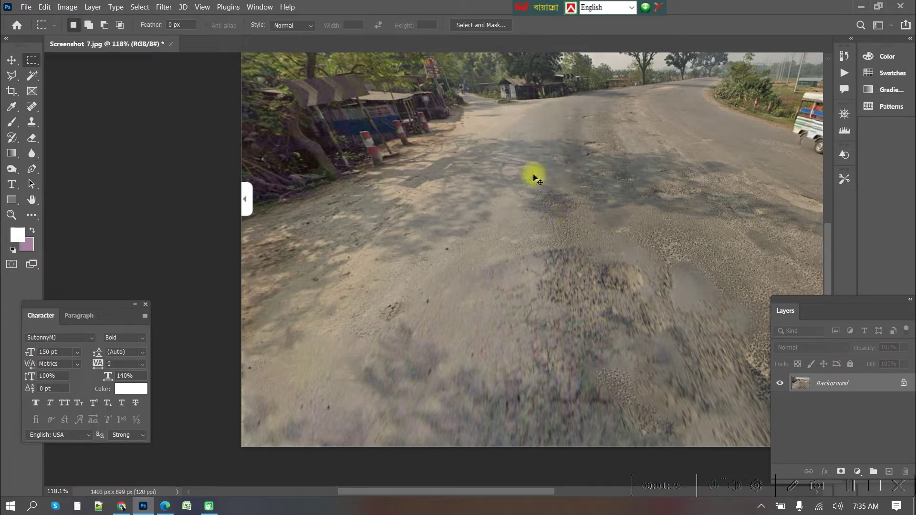
# Step: Content-aware fill a small leftover mark on the road
pyautogui.moveTo(527, 173); pyautogui.dragTo(549, 192)
pyautogui.click(44, 7)
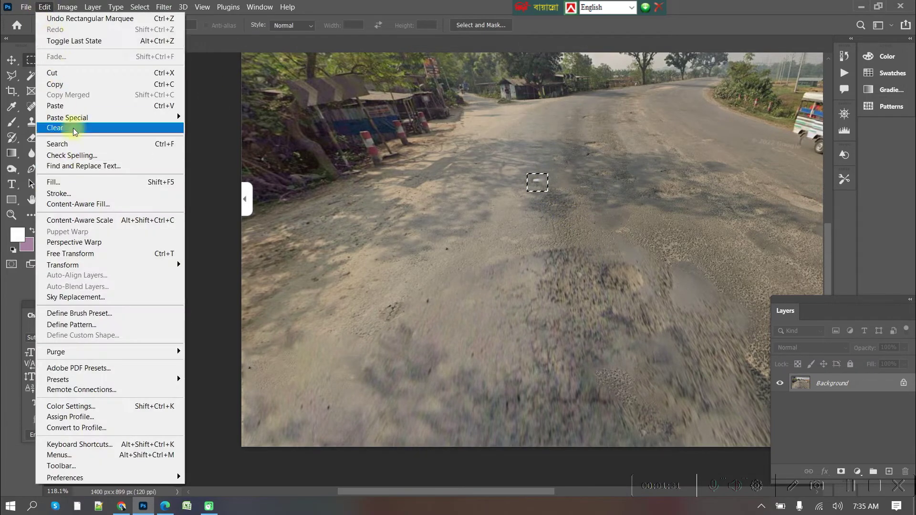
pyautogui.click(76, 183)
pyautogui.click(546, 143)
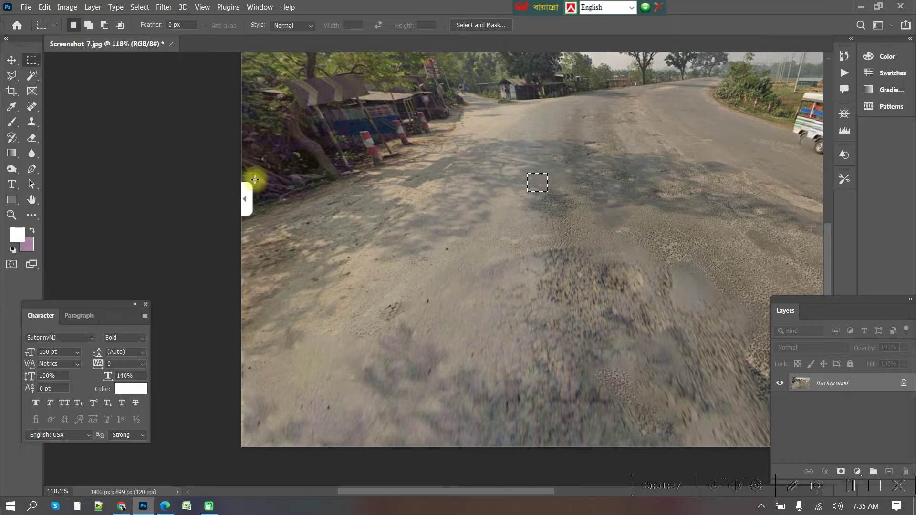
# Step: Content-aware fill the white tab at the left edge, then select the top-left info box
pyautogui.moveTo(259, 173); pyautogui.dragTo(241, 222)
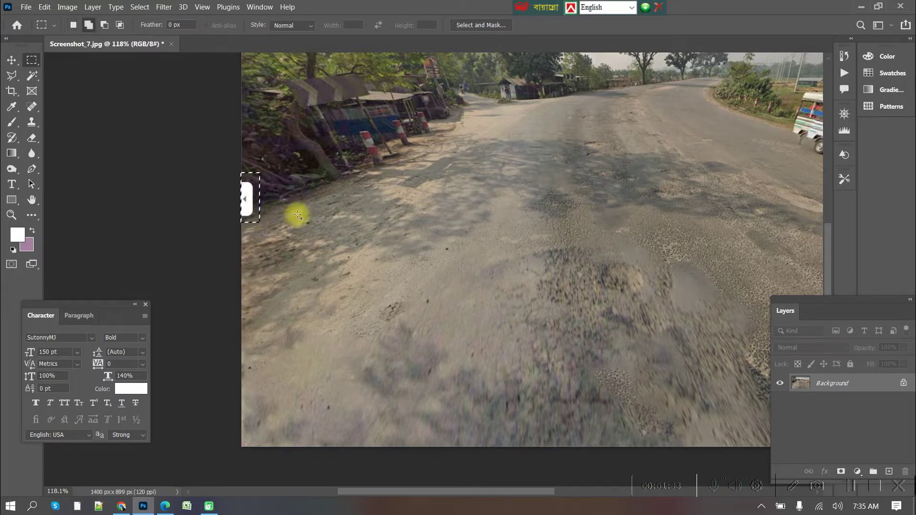
pyautogui.hotkey('shift', 'F5')
pyautogui.click(546, 139)
pyautogui.scroll(3, 470, 323)
pyautogui.scroll(3, 471, 324)
pyautogui.moveTo(243, 143); pyautogui.dragTo(395, 232)
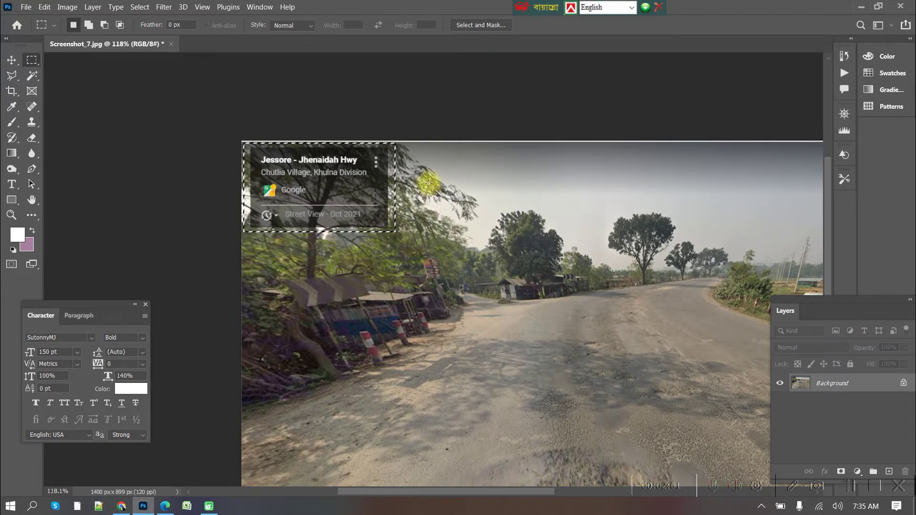
# Step: Content-aware fill the Street View info box and the close mark
pyautogui.hotkey('shift', 'F5')
pyautogui.click(552, 143)
pyautogui.scroll(-1, 484, 454)
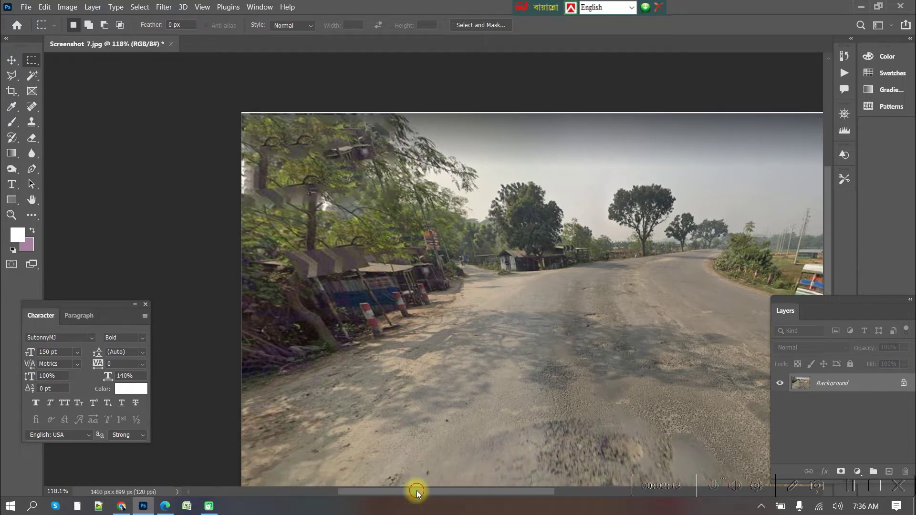
pyautogui.moveTo(417, 491); pyautogui.dragTo(493, 492)
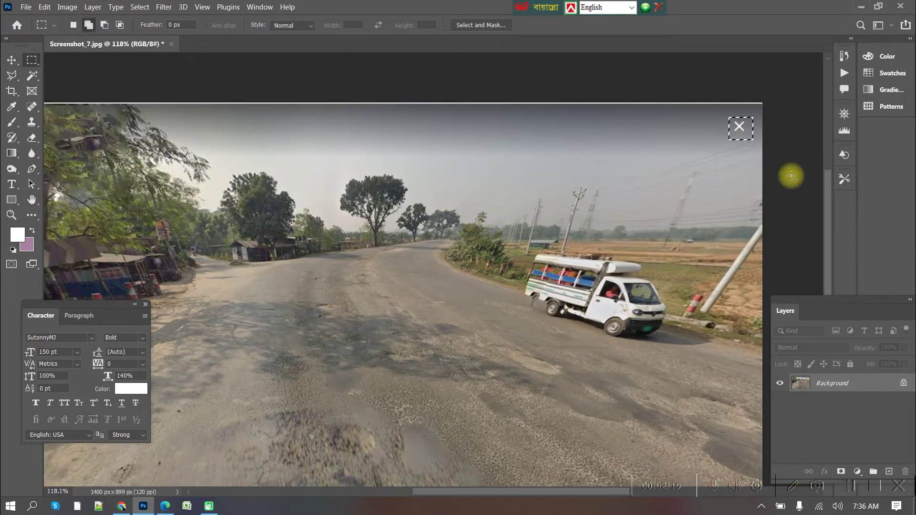
pyautogui.hotkey('shift', 'F5')
pyautogui.click(548, 142)
# Step: Content-aware fill the compass and zoom controls
pyautogui.scroll(-5, 716, 338)
pyautogui.moveTo(704, 278); pyautogui.dragTo(759, 380)
pyautogui.hotkey('shift', 'F5')
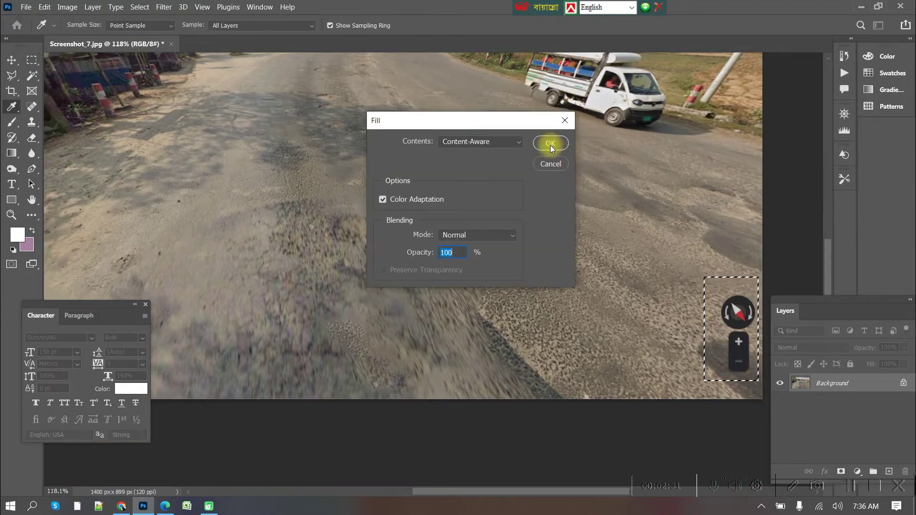
pyautogui.click(551, 143)
# Step: Patch the rough pothole with surrounding road, then start a new 652 x 849 px document
pyautogui.scroll(-3, 340, 374)
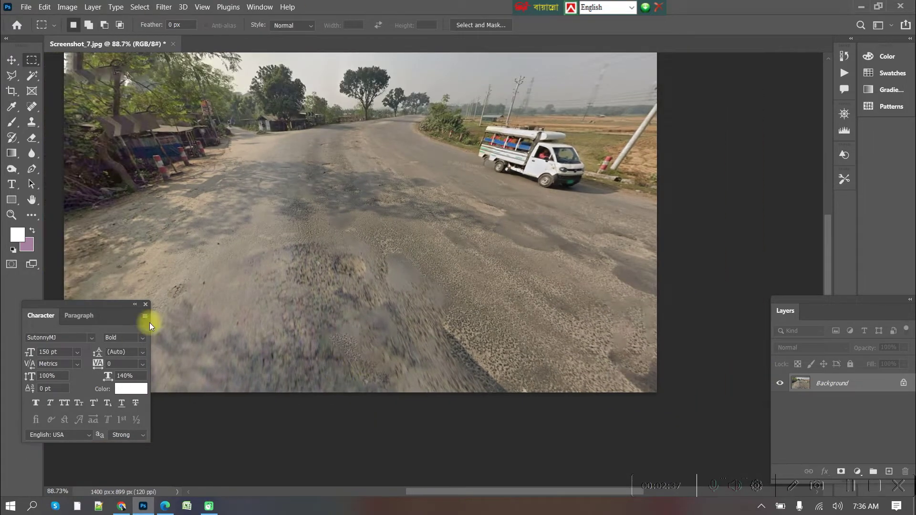
pyautogui.scroll(3, 268, 286)
pyautogui.moveTo(349, 198); pyautogui.dragTo(436, 271)
pyautogui.hotkey('shift', 'F5')
pyautogui.click(549, 142)
pyautogui.hotkey('ctrl', 'd')
pyautogui.scroll(3, 568, 272)
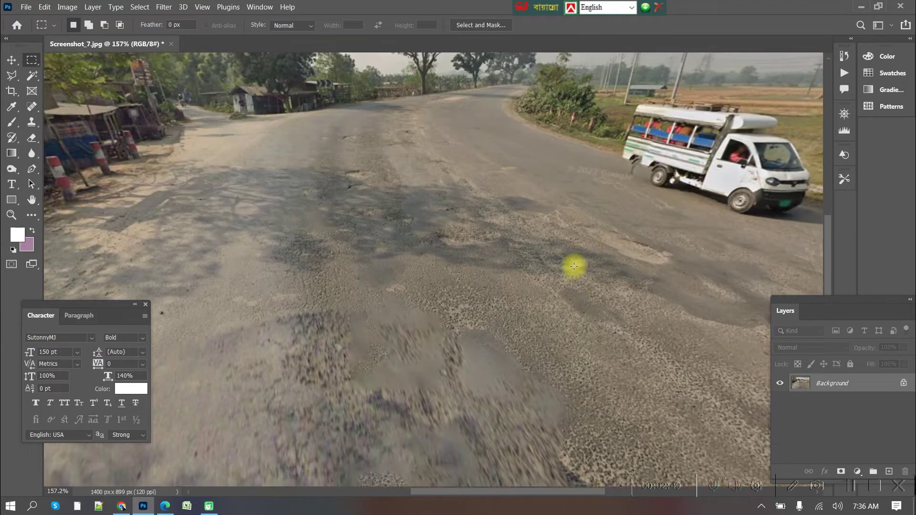
pyautogui.scroll(-3, 486, 265)
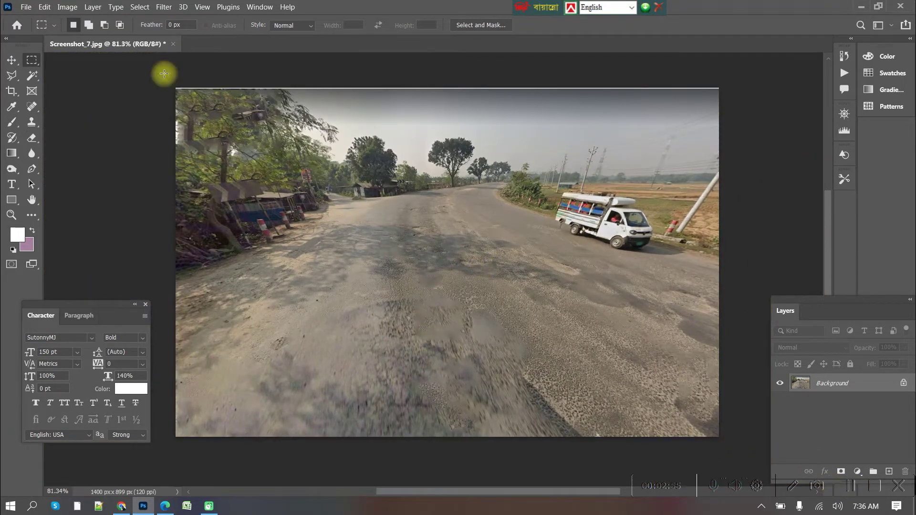
pyautogui.hotkey('ctrl', 'n')
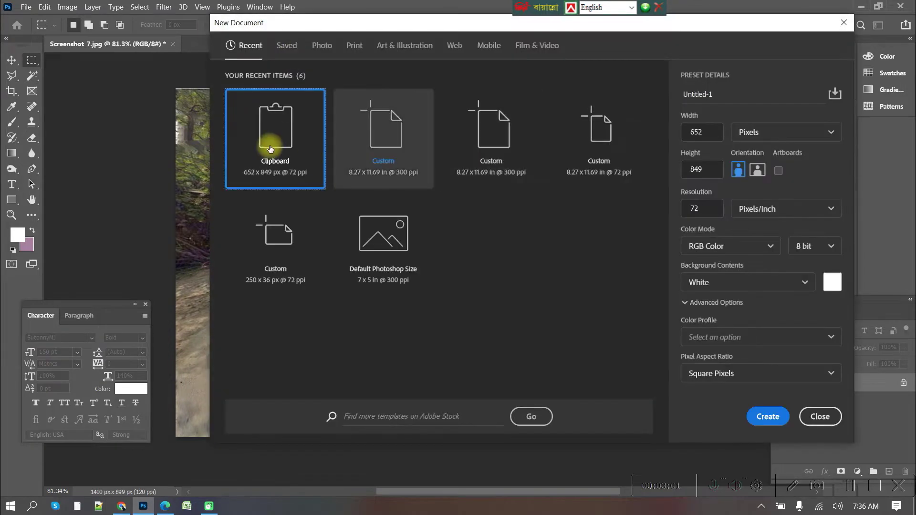
# Step: Create the 652 x 849 px document and replace its white background with an empty layer
pyautogui.click(766, 415)
pyautogui.click(903, 385)
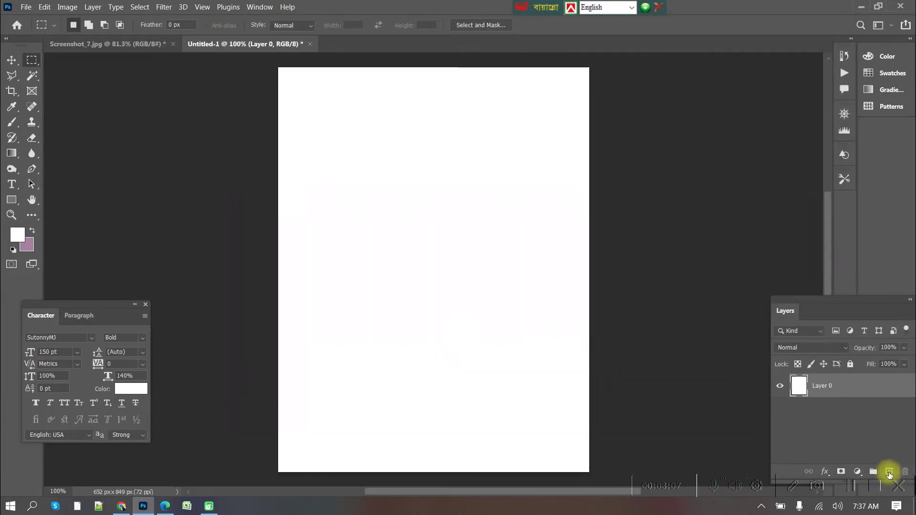
pyautogui.click(889, 473)
pyautogui.click(906, 473)
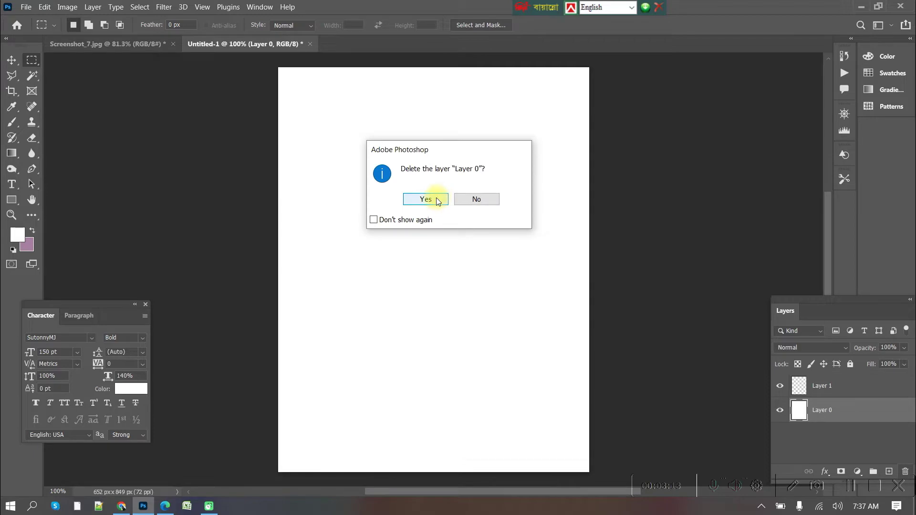
pyautogui.click(438, 201)
# Step: Start a text box on the page, clear the pasted text, and switch to the Bijoy Bengali keyboard
pyautogui.click(12, 185)
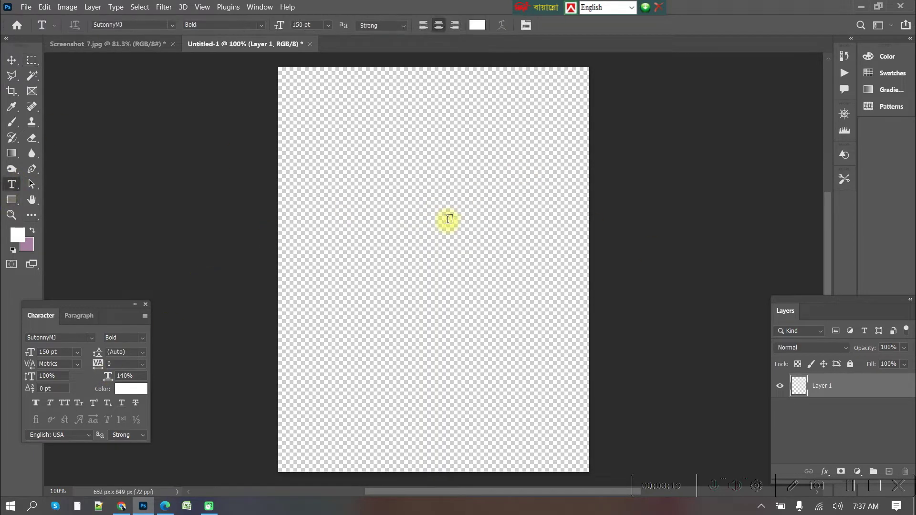
pyautogui.click(407, 223)
pyautogui.hotkey('ctrl', 'v')
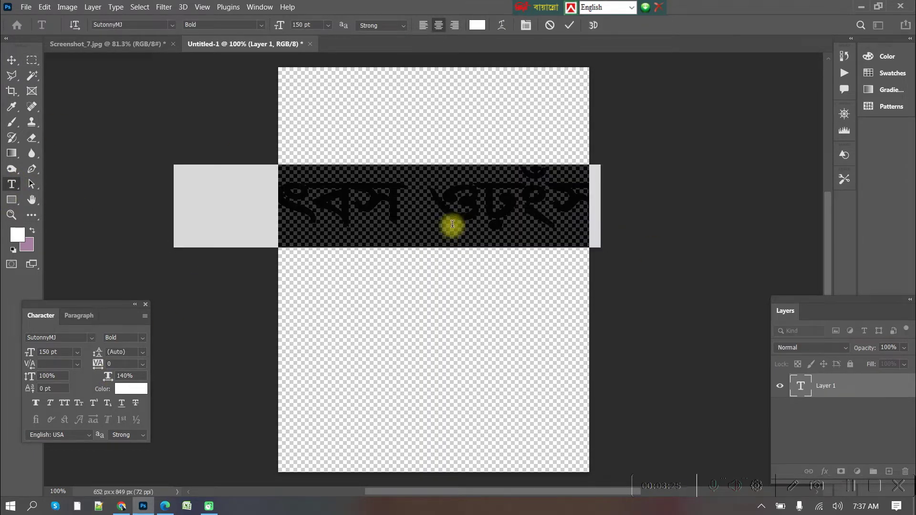
pyautogui.press('BackSpace')
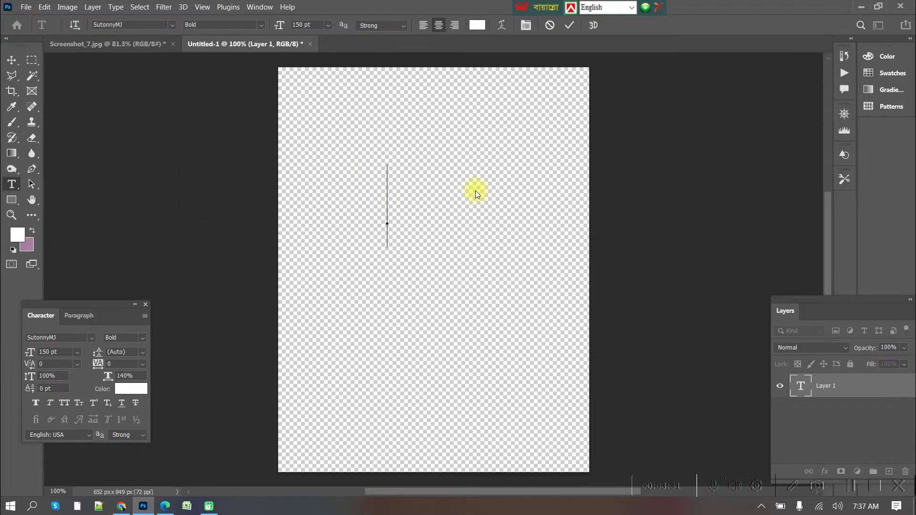
pyautogui.write('A')
pyautogui.hotkey('ctrl', 'alt', 'b')
# Step: Type the first three lines: ধীরে, চলুন, সামনে
pyautogui.write('ীরে')
pyautogui.press('Return')
pyautogui.write('চলুন')
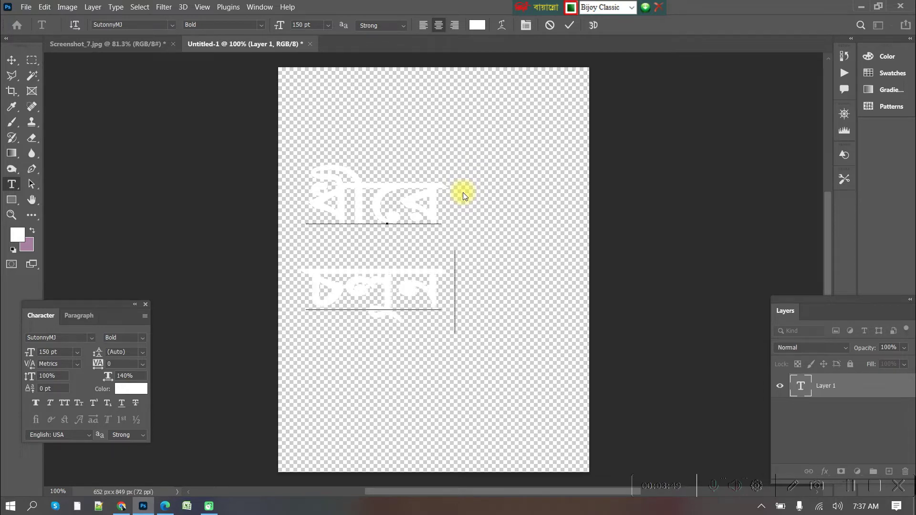
pyautogui.press('Return')
pyautogui.write('সামনে')
pyautogui.press('Return')
# Step: Type the fourth line বেঈমানের, fixing mistyped characters, and commit the text
pyautogui.write('া')
pyautogui.press('BackSpace')
pyautogui.press('BackSpace')
pyautogui.press('BackSpace')
pyautogui.write('েব')
pyautogui.press('Left')
pyautogui.press('Left')
pyautogui.press('BackSpace')
pyautogui.press('Return')
pyautogui.press('BackSpace')
pyautogui.press('Return')
pyautogui.press('Right')
pyautogui.press('Right')
pyautogui.write('ইমানের')
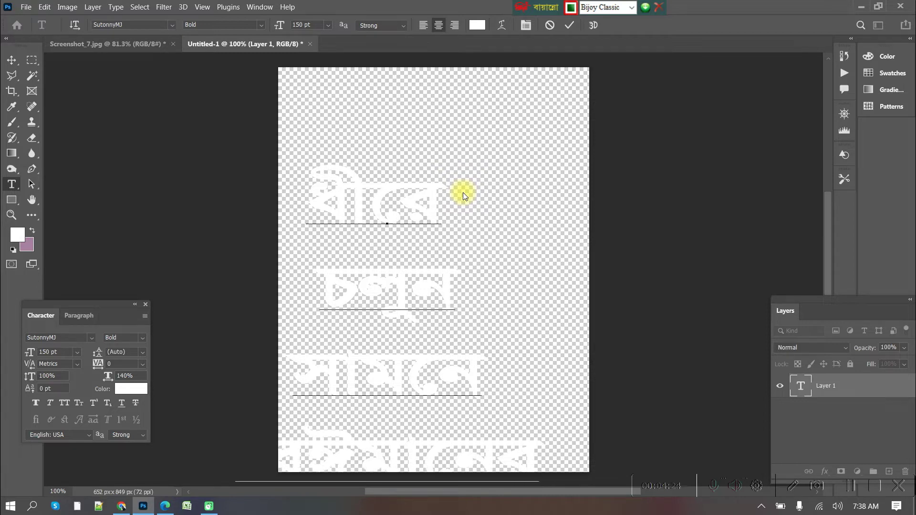
pyautogui.click(12, 60)
# Step: Scale the slogan to about 88% and position it so all lines fit the page
pyautogui.moveTo(390, 178); pyautogui.dragTo(441, 188)
pyautogui.hotkey('ctrl', 't')
pyautogui.moveTo(287, 148); pyautogui.dragTo(323, 211)
pyautogui.moveTo(458, 258); pyautogui.dragTo(425, 159)
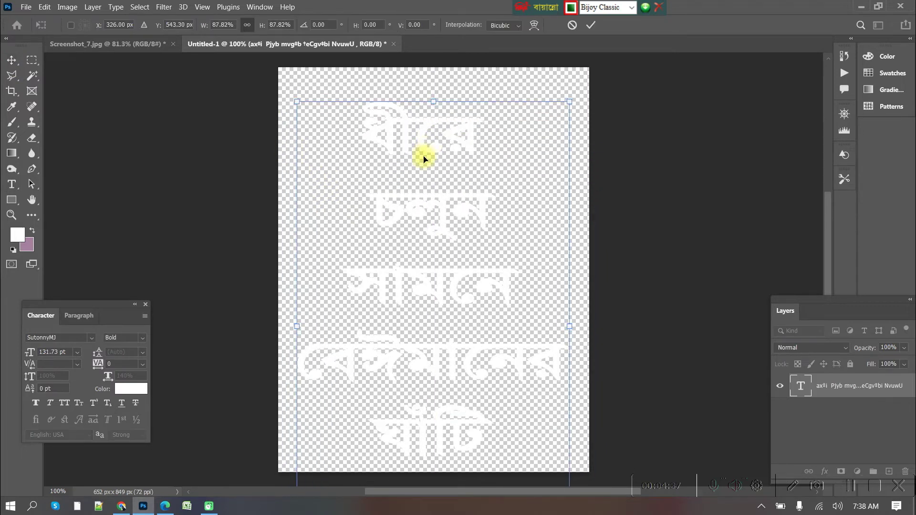
pyautogui.click(11, 60)
pyautogui.moveTo(442, 267); pyautogui.dragTo(442, 261)
# Step: Check the font list without changing the font, then select the slogan layer
pyautogui.click(134, 338)
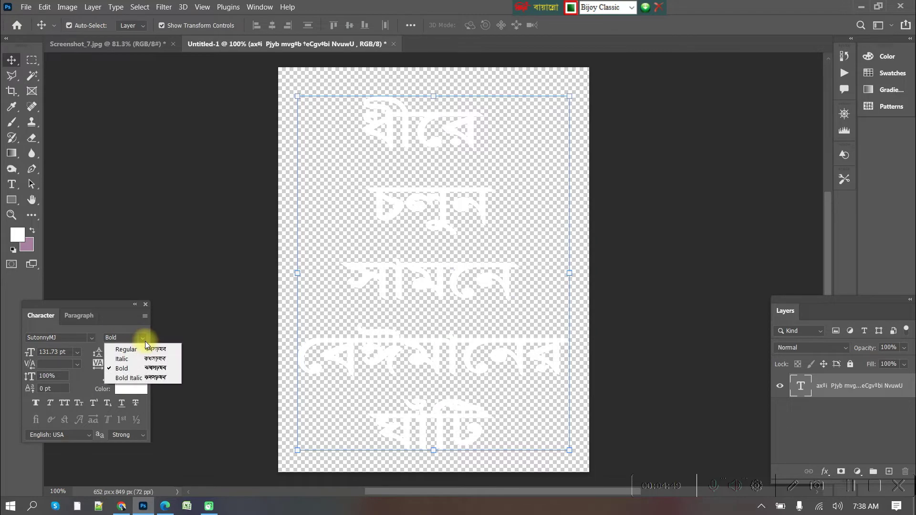
pyautogui.click(91, 338)
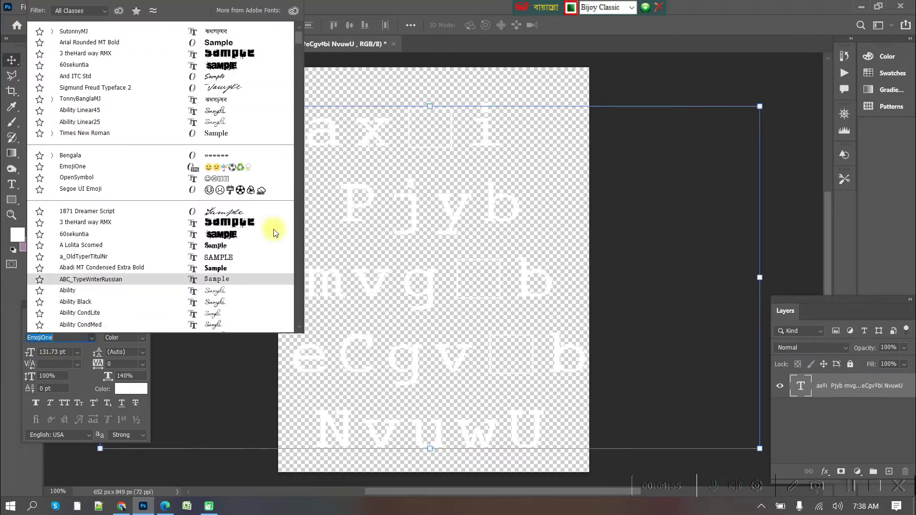
pyautogui.click(229, 454)
pyautogui.click(513, 190)
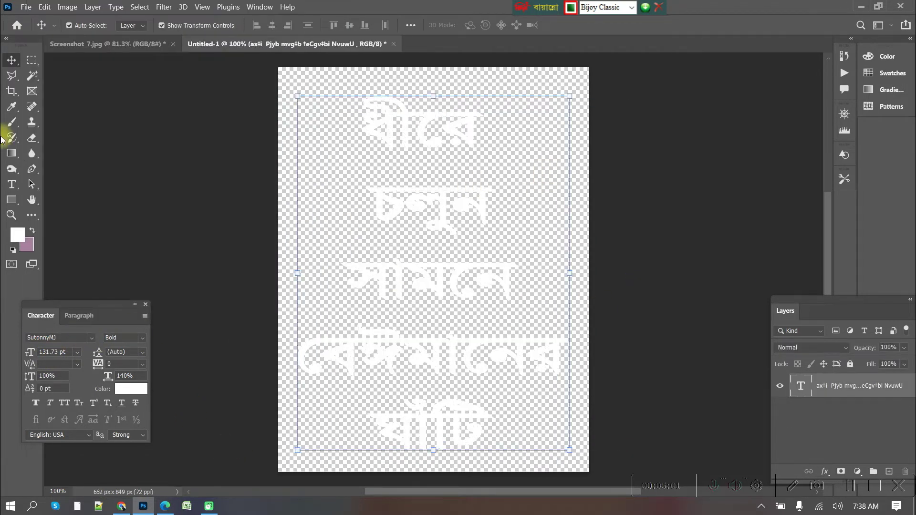
# Step: Copy the whole slogan page and add an empty layer to the road photo
pyautogui.press('m')
pyautogui.moveTo(282, 80); pyautogui.dragTo(582, 463)
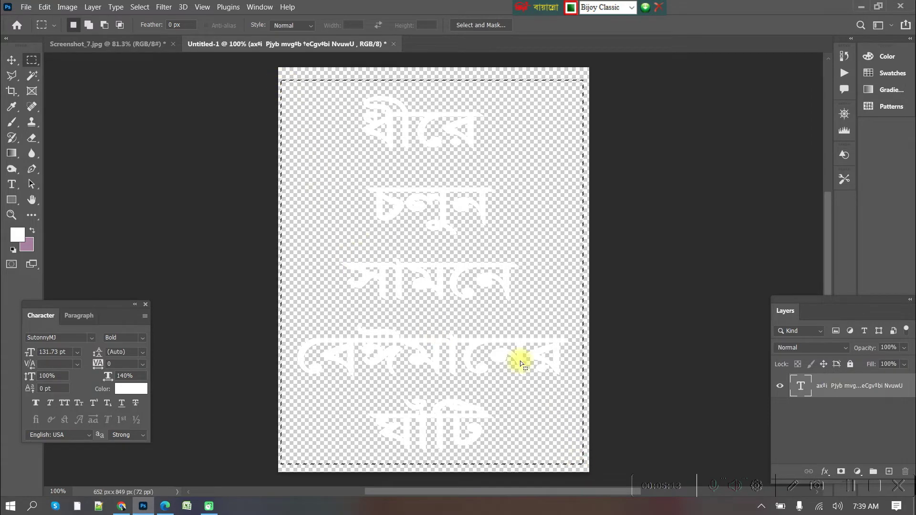
pyautogui.click(44, 7)
pyautogui.click(67, 86)
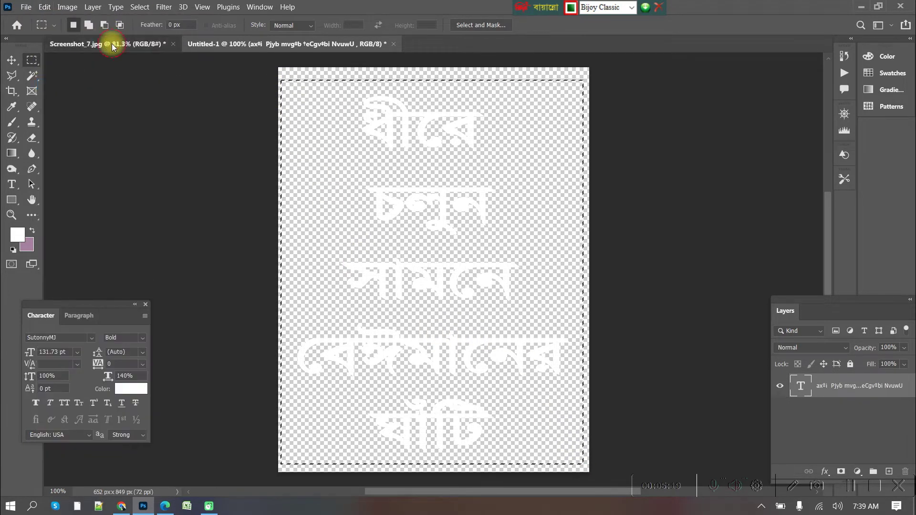
pyautogui.click(137, 43)
pyautogui.click(889, 472)
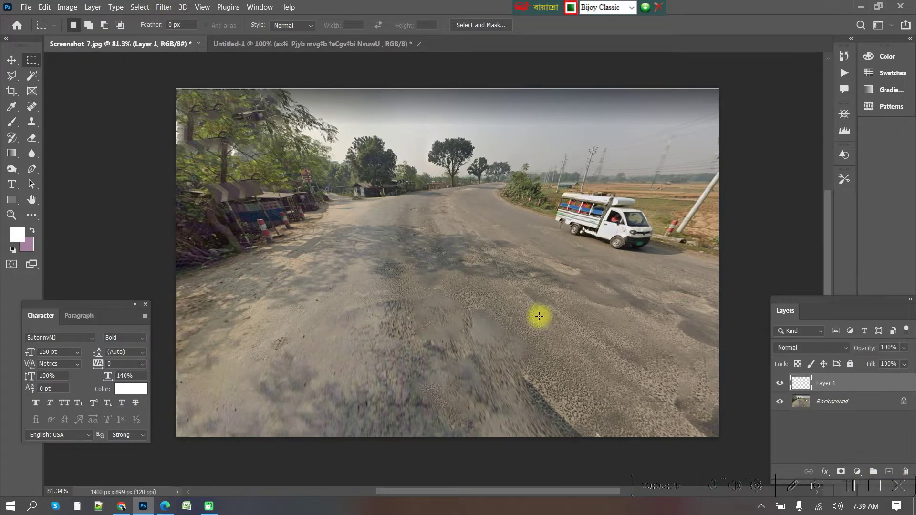
# Step: Collapse the character settings and open Filter > Vanishing Point on the road photo
pyautogui.scroll(2, 547, 317)
pyautogui.click(163, 7)
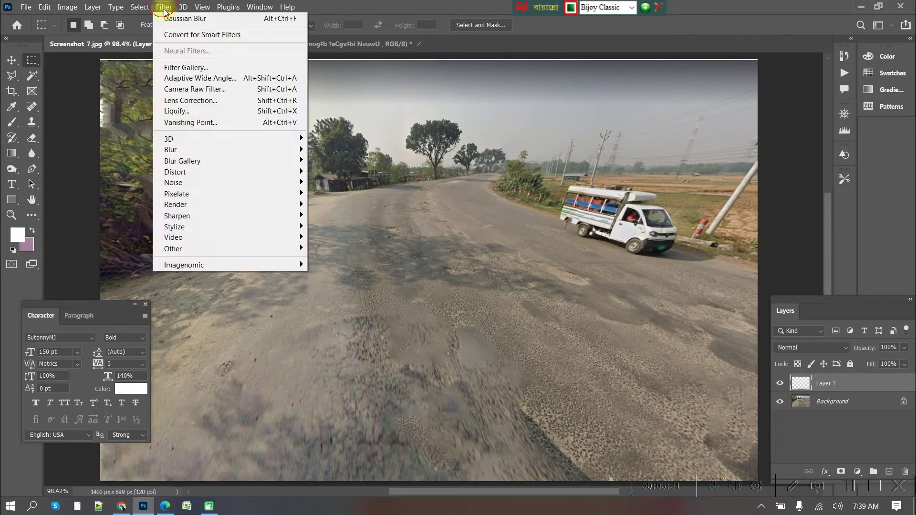
pyautogui.click(135, 304)
pyautogui.click(169, 7)
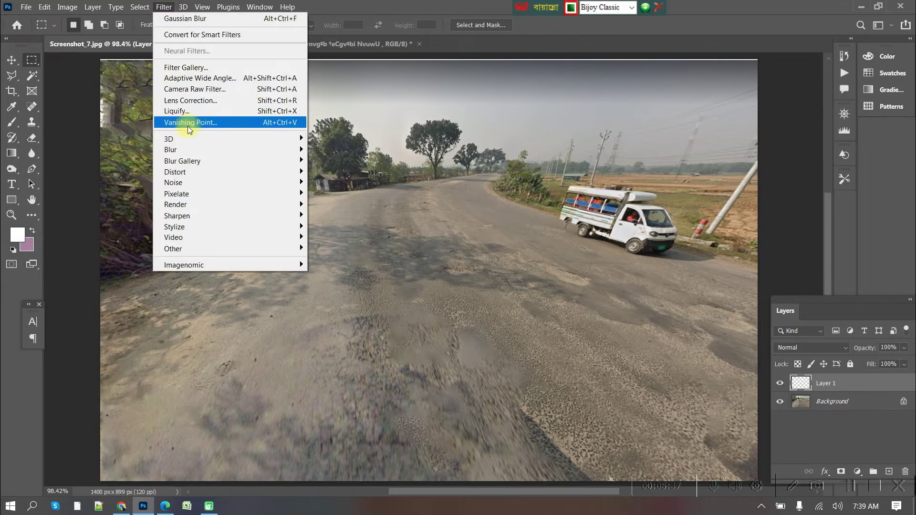
pyautogui.click(187, 125)
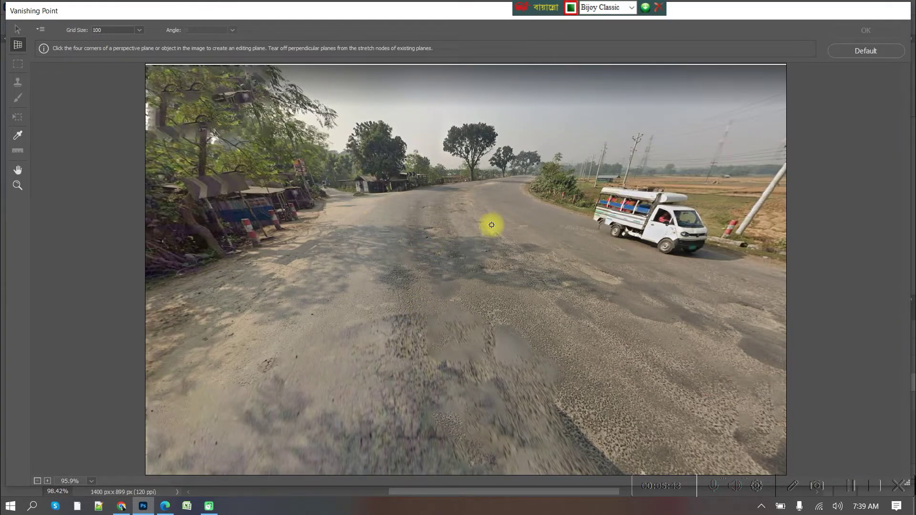
# Step: Draw a four-corner perspective plane over the road ahead, redoing a misplaced corner
pyautogui.hotkey('ctrl', '+')
pyautogui.hotkey('ctrl', '+')
pyautogui.click(298, 127)
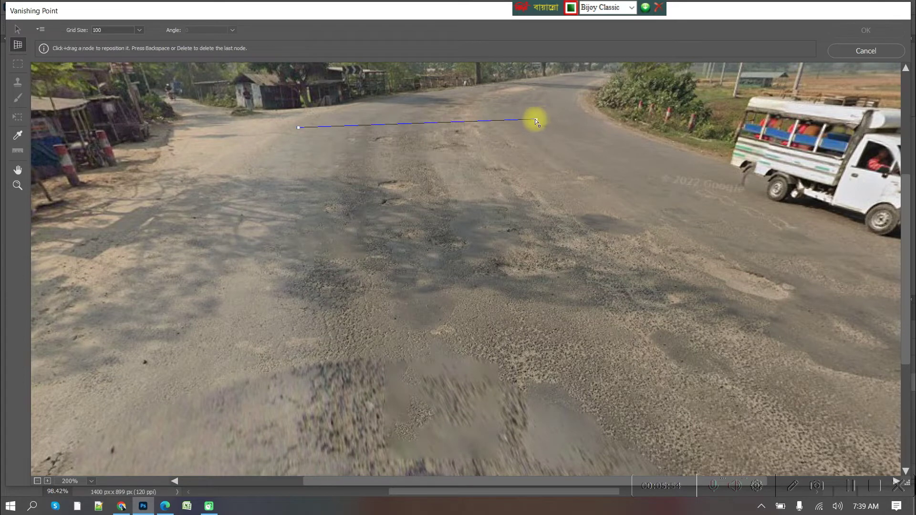
pyautogui.click(535, 120)
pyautogui.hotkey('ctrl', '-')
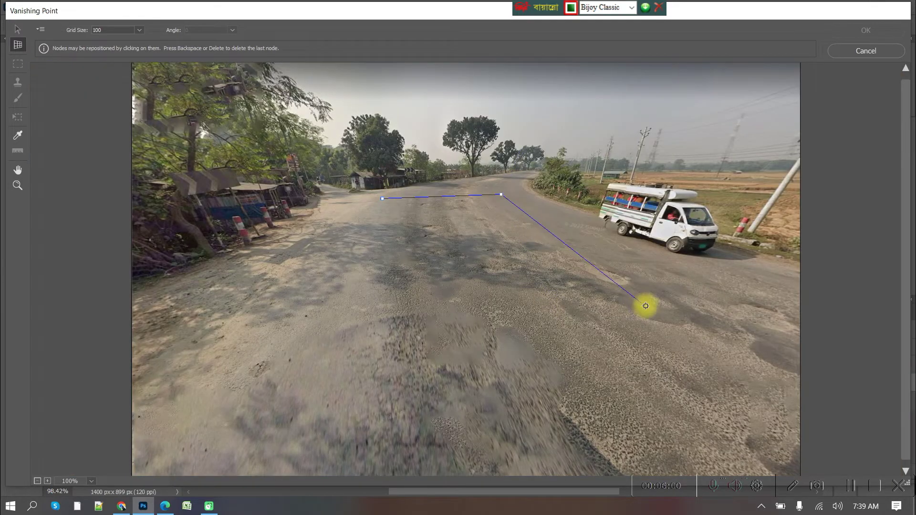
pyautogui.click(642, 297)
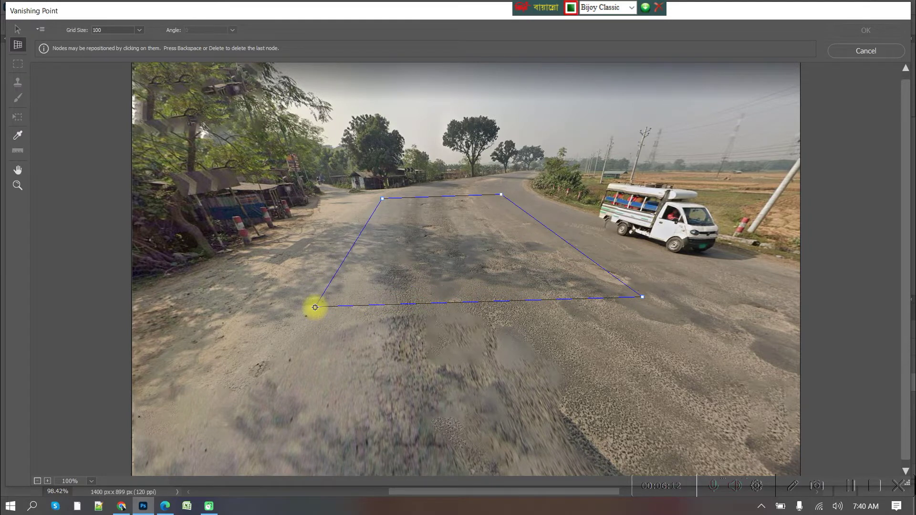
pyautogui.press('BackSpace')
pyautogui.press('BackSpace')
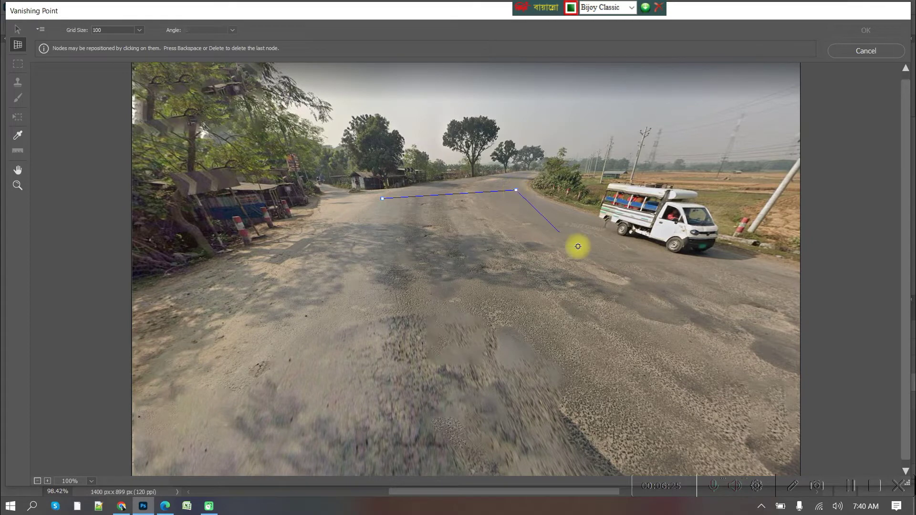
pyautogui.click(687, 300)
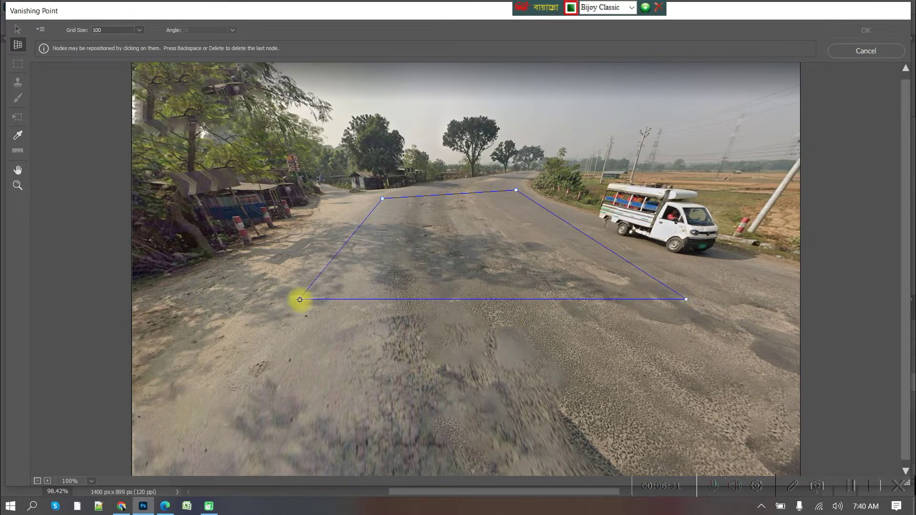
pyautogui.click(309, 329)
# Step: Adjust the plane's far-left and near-right corners to match the road edges
pyautogui.hotkey('ctrl', '+')
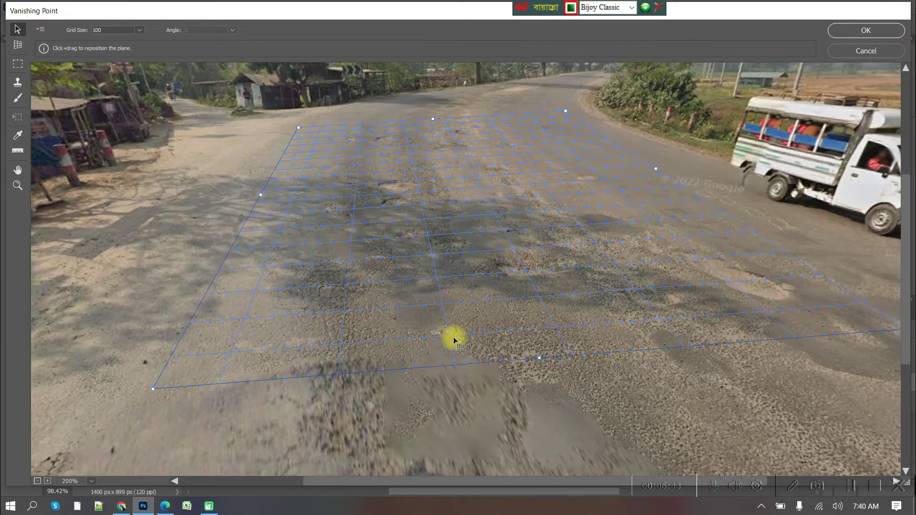
pyautogui.scroll(3, 444, 348)
pyautogui.moveTo(288, 273); pyautogui.dragTo(287, 274)
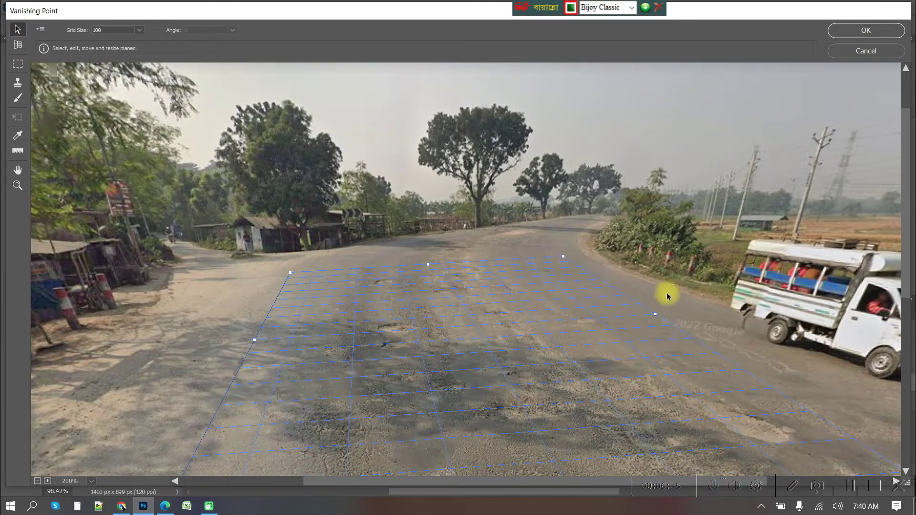
pyautogui.scroll(-1, 589, 297)
pyautogui.moveTo(687, 308); pyautogui.dragTo(687, 316)
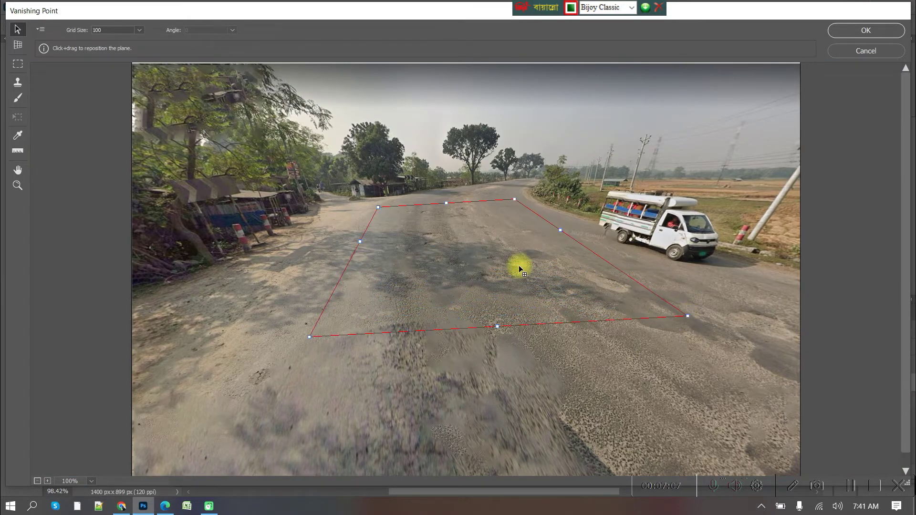
# Step: Shrink the pasted slogan and drop it onto the road plane, rotating slightly
pyautogui.press('m')
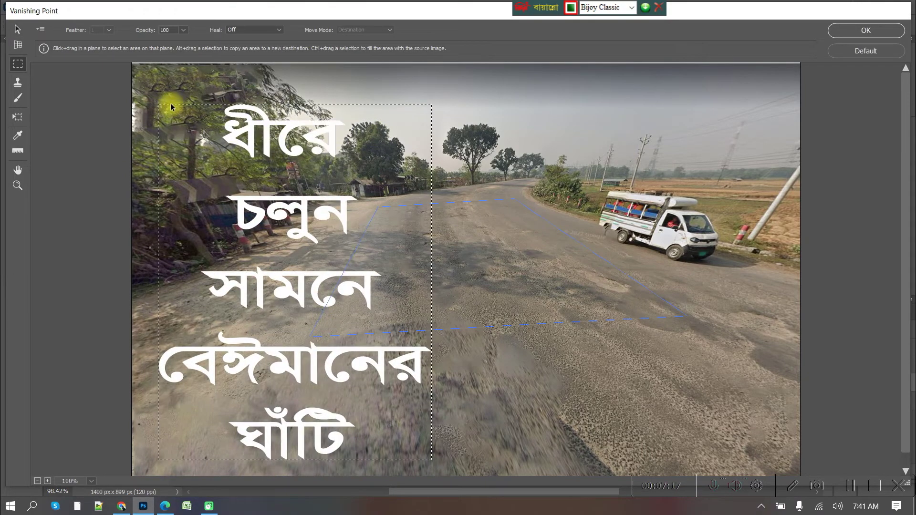
pyautogui.press('t')
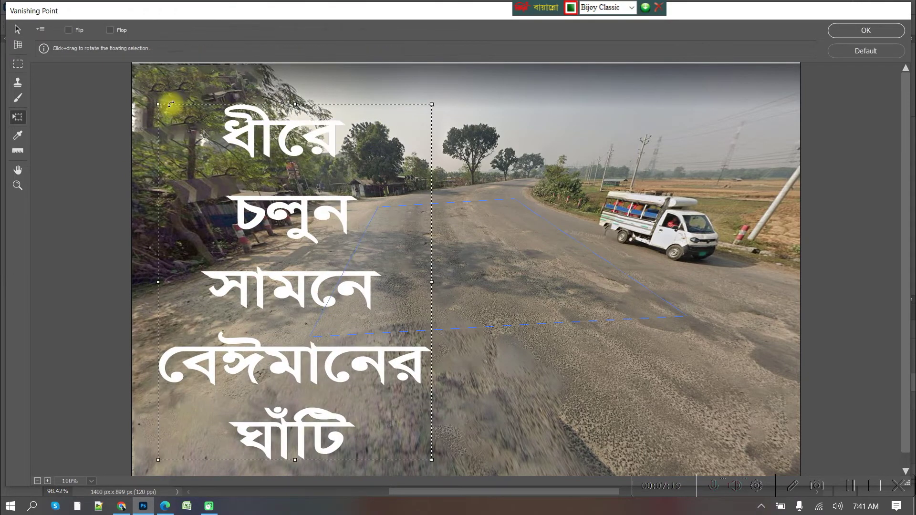
pyautogui.moveTo(159, 104); pyautogui.dragTo(232, 218)
pyautogui.moveTo(312, 244); pyautogui.dragTo(271, 227)
pyautogui.moveTo(570, 260); pyautogui.dragTo(573, 267)
pyautogui.moveTo(439, 227); pyautogui.dragTo(491, 285)
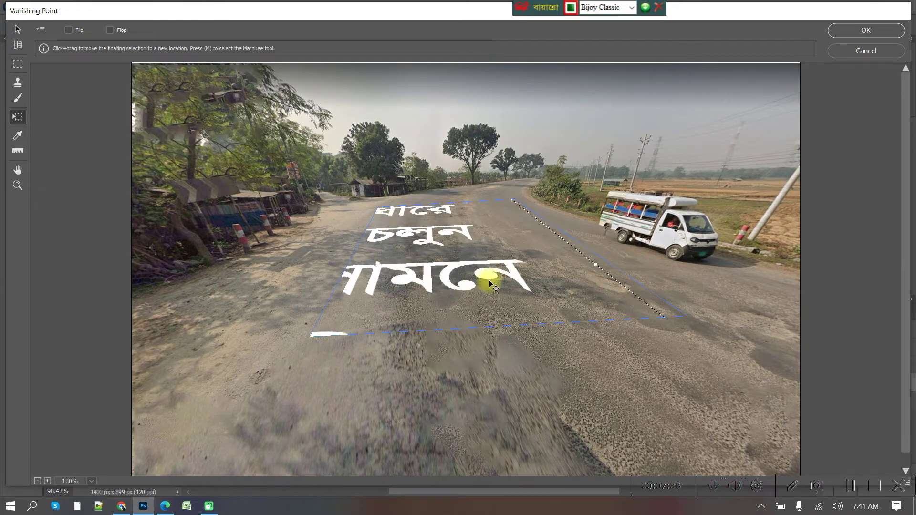
# Step: Narrow, enlarge and shift the slogan along the road, then apply it with OK
pyautogui.moveTo(595, 264)
pyautogui.mouseDown()
pyautogui.moveTo(470, 262)
pyautogui.moveTo(536, 231)
pyautogui.moveTo(480, 243)
pyautogui.moveTo(511, 231)
pyautogui.moveTo(470, 204)
pyautogui.moveTo(339, 307)
pyautogui.moveTo(378, 239)
pyautogui.moveTo(361, 290)
pyautogui.moveTo(360, 276)
pyautogui.moveTo(346, 294)
pyautogui.moveTo(362, 262)
pyautogui.moveTo(434, 241)
pyautogui.moveTo(438, 252)
pyautogui.mouseUp()
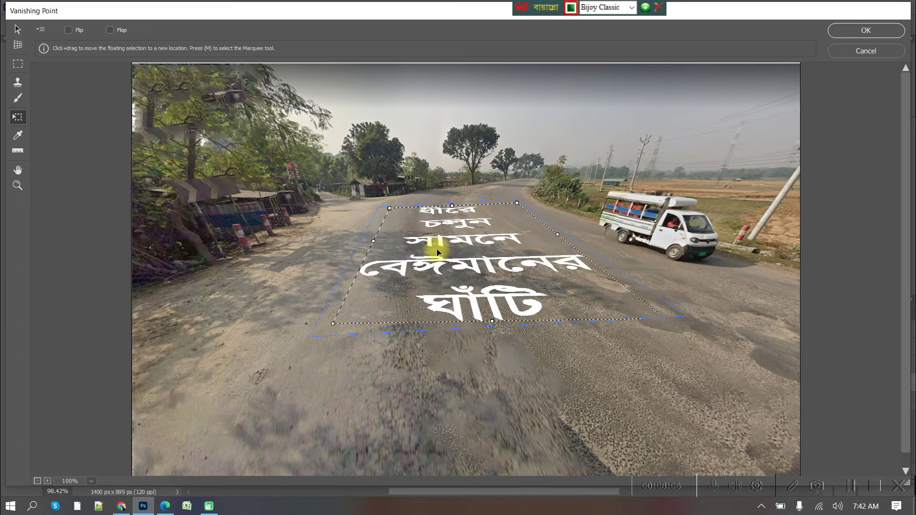
pyautogui.moveTo(331, 321); pyautogui.dragTo(313, 329)
pyautogui.moveTo(662, 320); pyautogui.dragTo(684, 317)
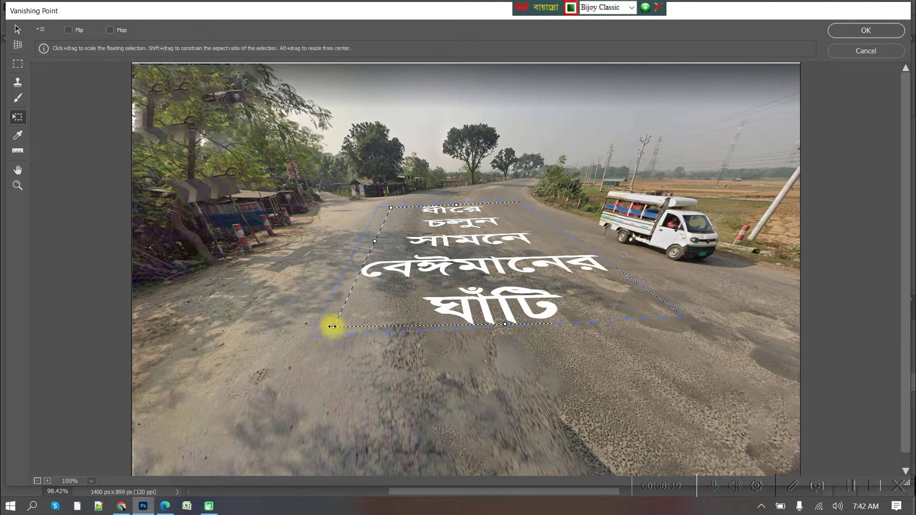
pyautogui.moveTo(332, 326); pyautogui.dragTo(311, 331)
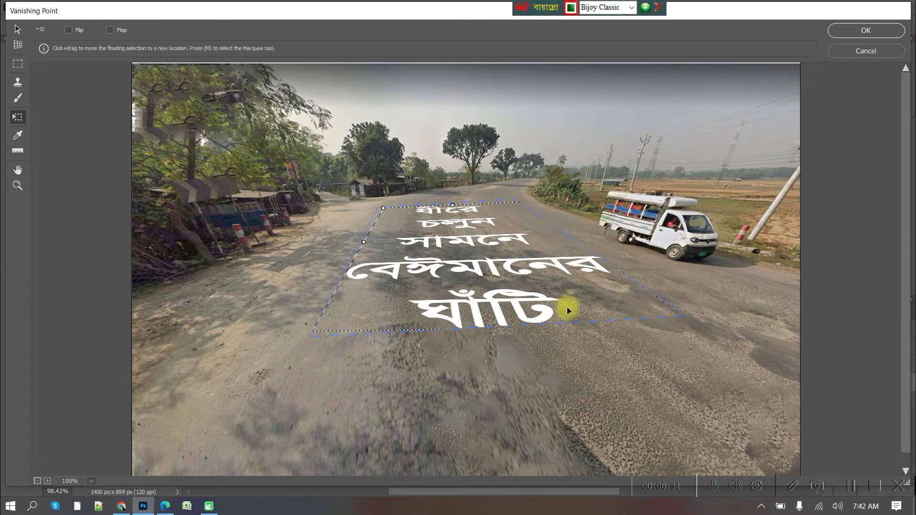
pyautogui.click(866, 30)
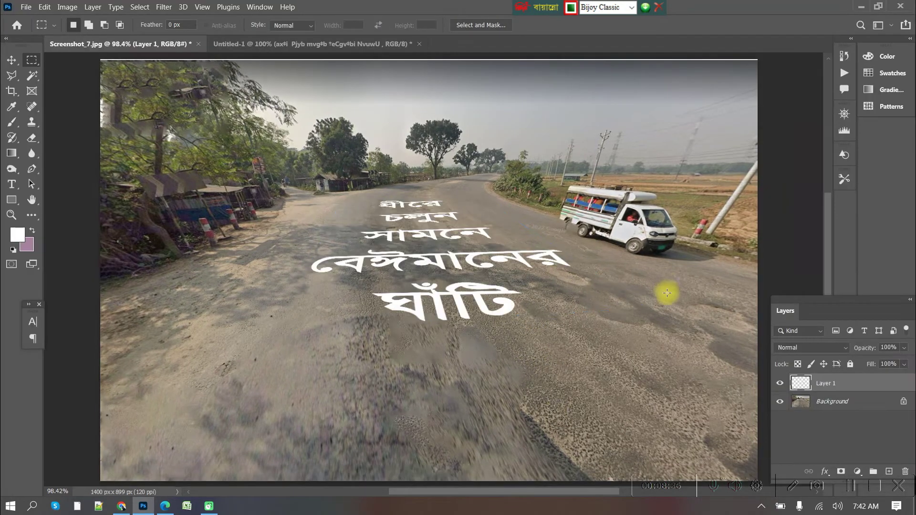
# Step: Duplicate the slogan layer as Layer 1 copy
pyautogui.scroll(2, 541, 386)
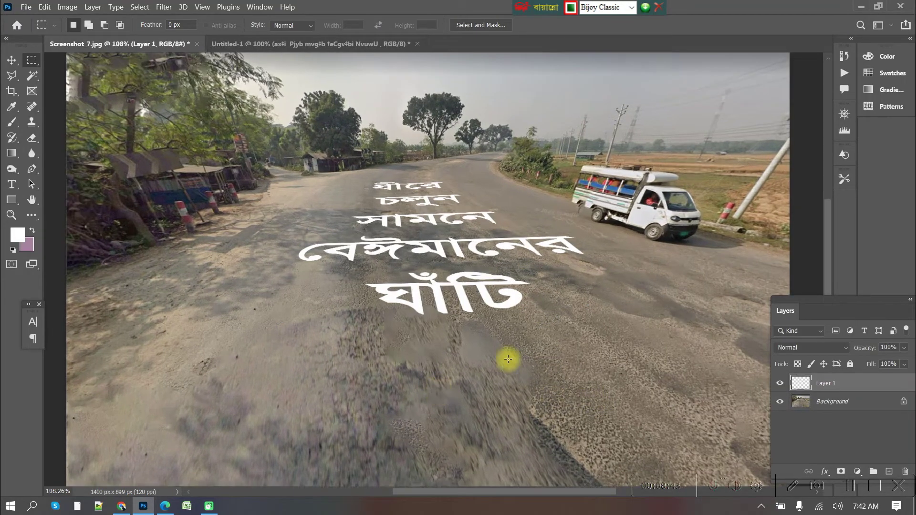
pyautogui.scroll(2, 541, 372)
pyautogui.scroll(2, 540, 356)
pyautogui.hotkey('ctrl', 'j')
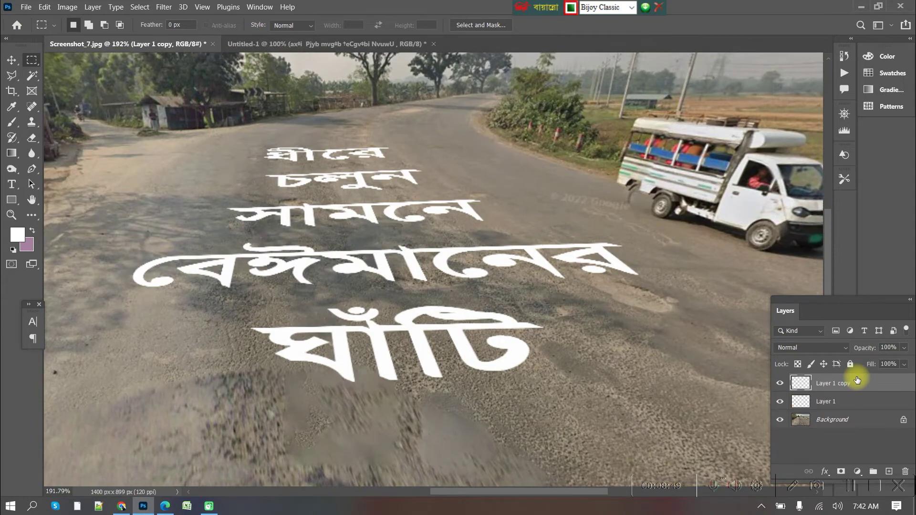
# Step: Apply a 0.7-pixel Gaussian Blur to the copied slogan layer
pyautogui.click(163, 6)
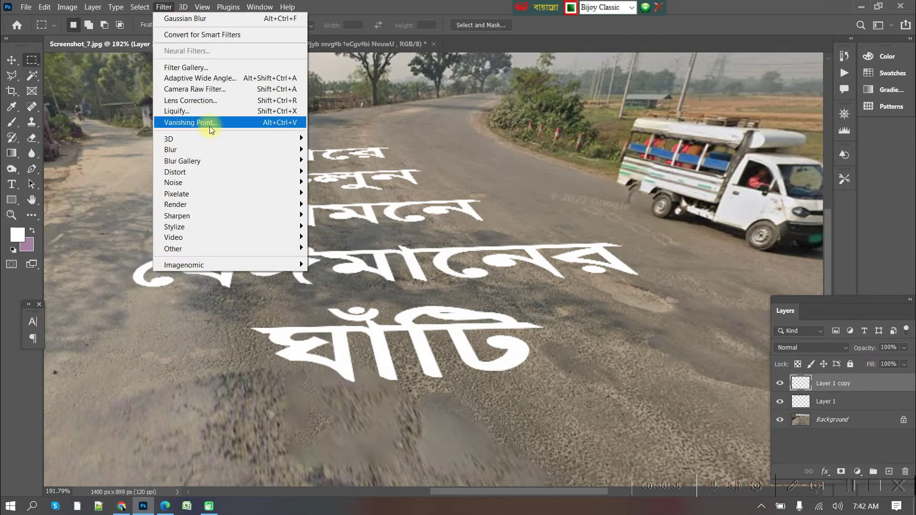
pyautogui.click(337, 194)
pyautogui.moveTo(732, 278); pyautogui.dragTo(734, 277)
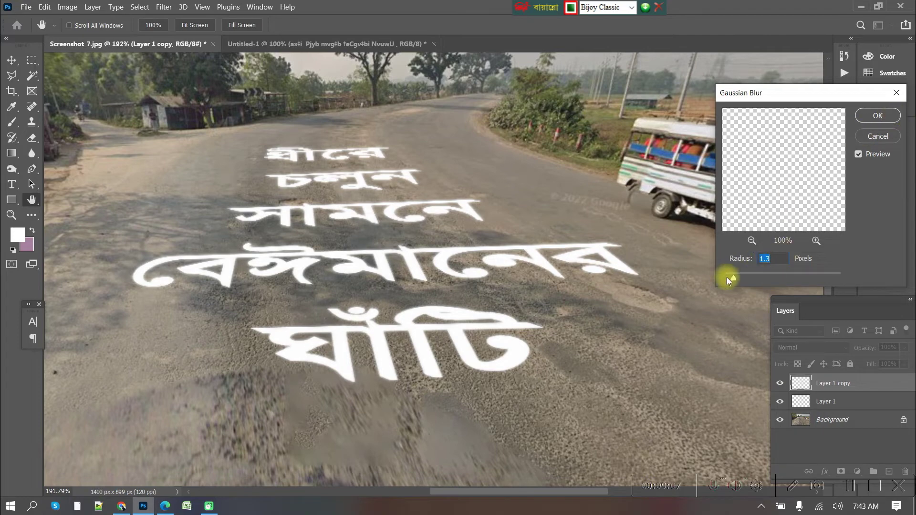
pyautogui.click(726, 276)
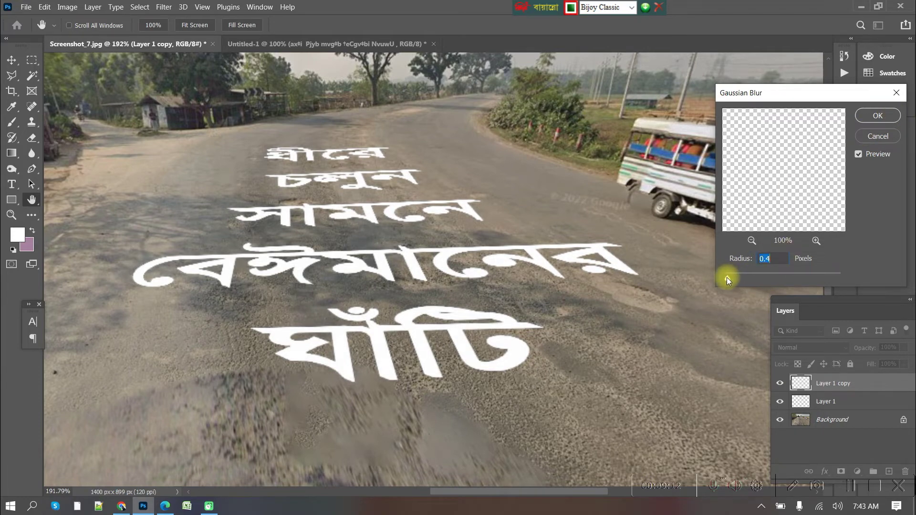
pyautogui.moveTo(729, 278); pyautogui.dragTo(733, 273)
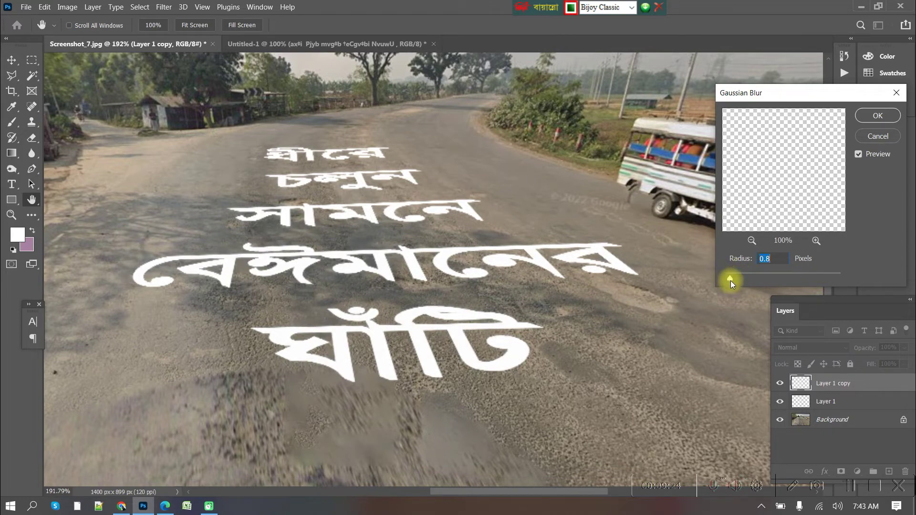
pyautogui.click(752, 240)
pyautogui.click(752, 240)
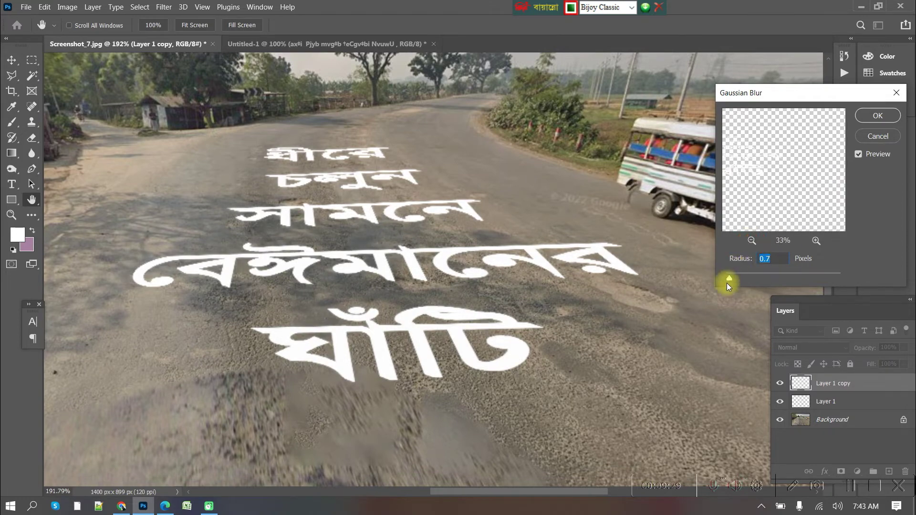
pyautogui.click(878, 116)
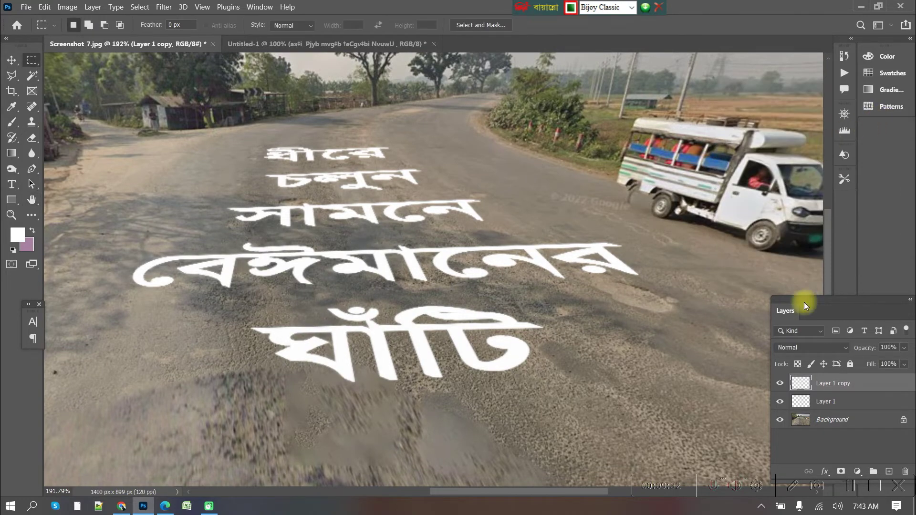
# Step: Set the blurred Layer 1 copy to Overlay and merge it down into Layer 1
pyautogui.click(839, 348)
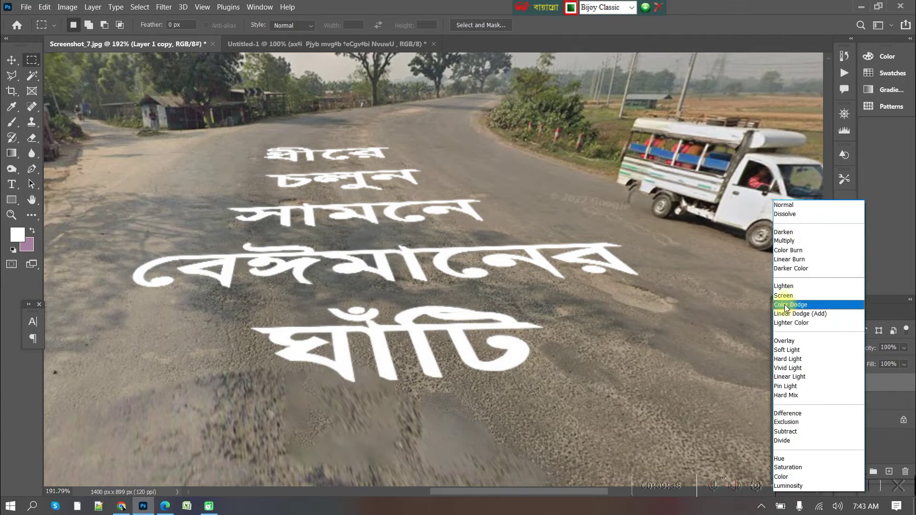
pyautogui.click(887, 413)
pyautogui.click(840, 348)
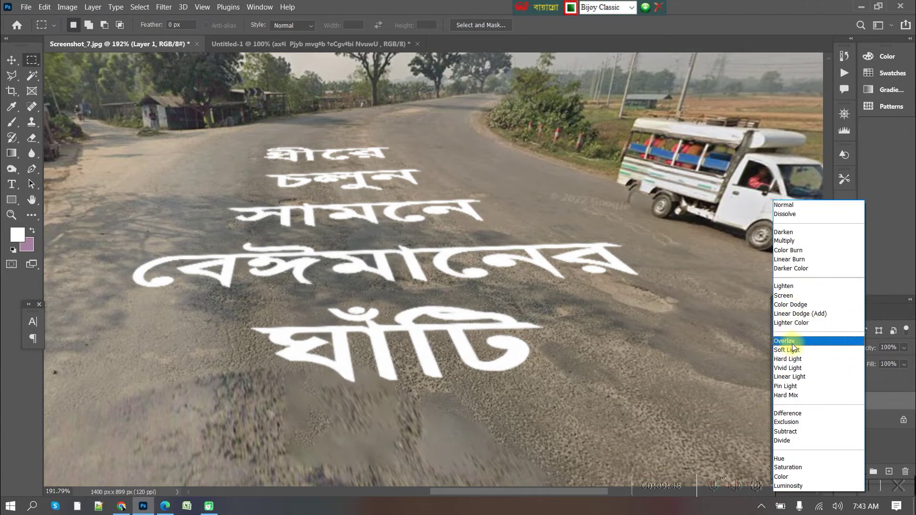
pyautogui.click(884, 397)
pyautogui.click(854, 383)
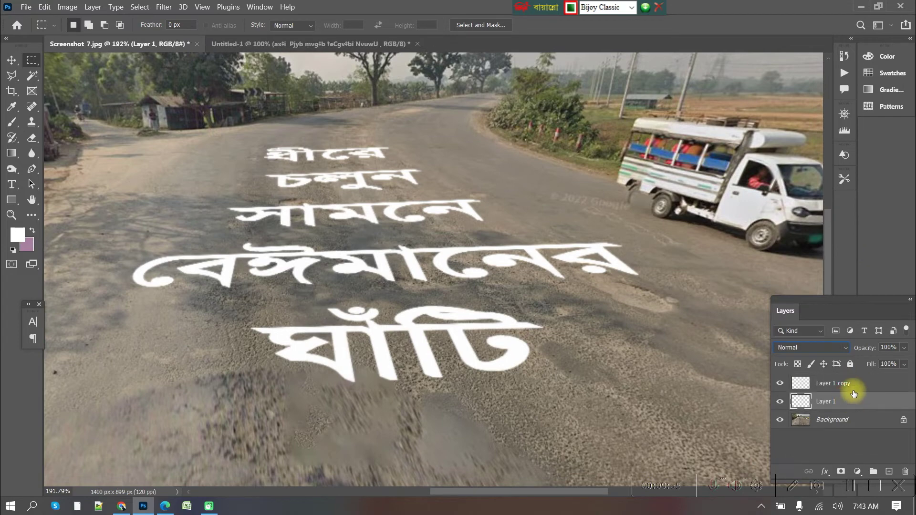
pyautogui.click(831, 348)
pyautogui.click(788, 342)
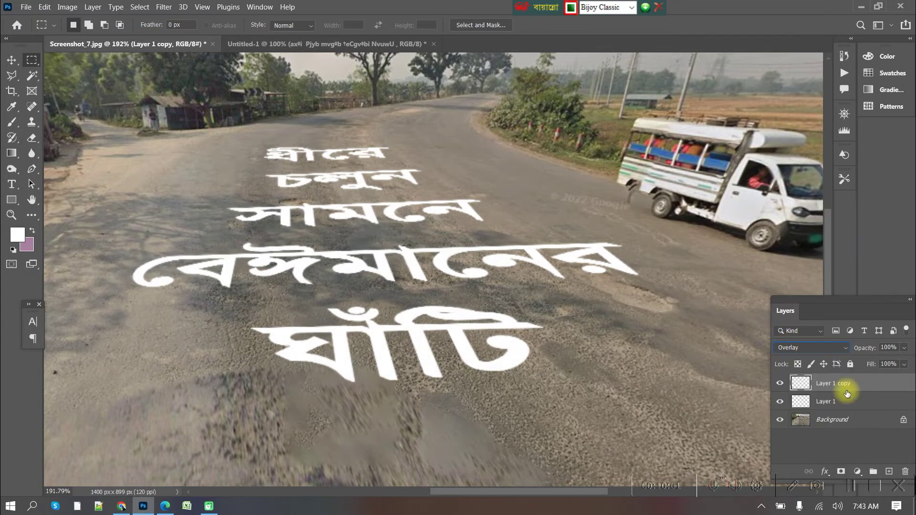
pyautogui.hotkey('ctrl', 'e')
# Step: Blend the merged slogan layer in Overlay at 91% opacity and 94% fill
pyautogui.click(811, 347)
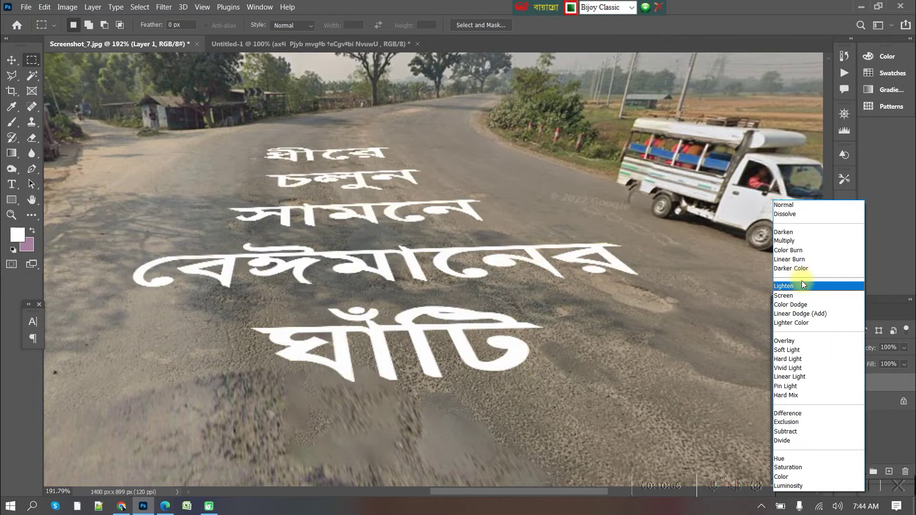
pyautogui.click(798, 342)
pyautogui.click(783, 158)
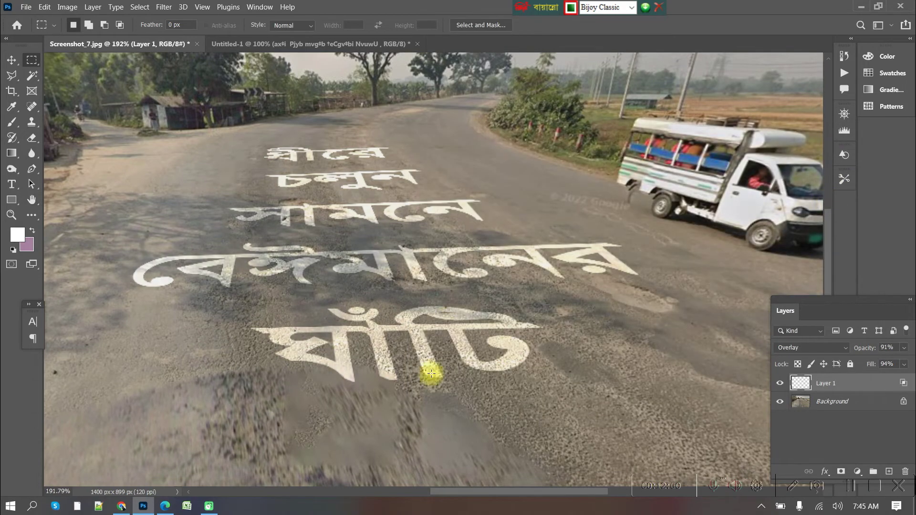
pyautogui.scroll(1, 422, 405)
pyautogui.scroll(2, 417, 397)
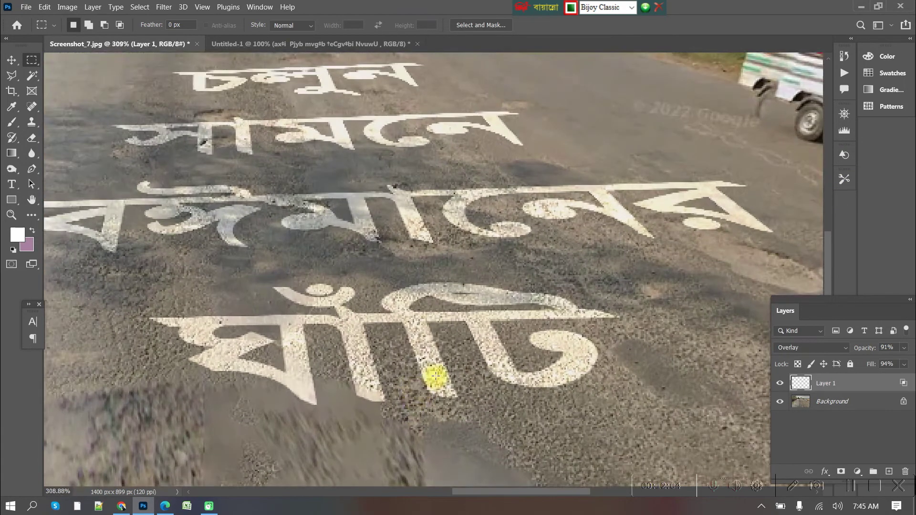
pyautogui.scroll(3, 433, 374)
pyautogui.scroll(3, 426, 364)
pyautogui.hscroll(-2, 471, 493)
pyautogui.hscroll(-2, 501, 409)
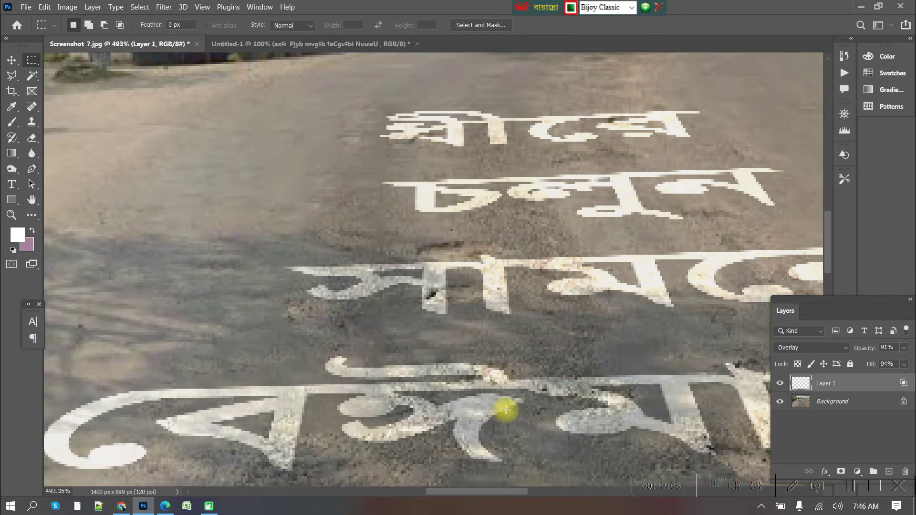
pyautogui.scroll(-1, 501, 409)
pyautogui.hscroll(1, 488, 494)
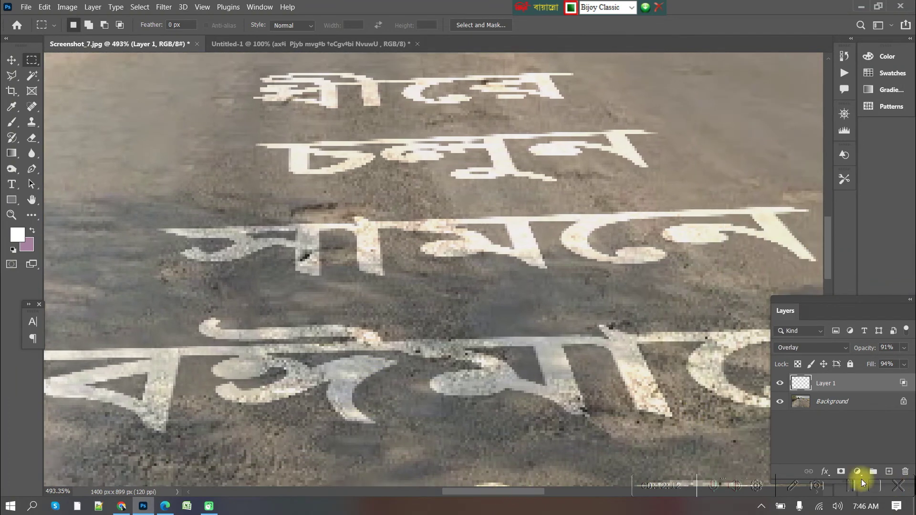
pyautogui.click(857, 471)
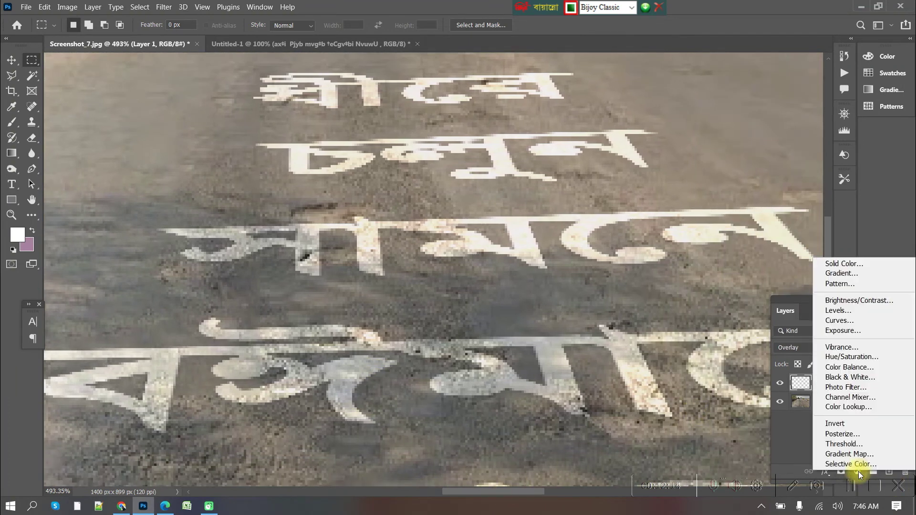
# Step: Add a Hue/Saturation adjustment colorized at Saturation 25, Lightness -9, and delete its layer mask
pyautogui.click(852, 357)
pyautogui.scroll(-1, 754, 278)
pyautogui.scroll(-4, 752, 279)
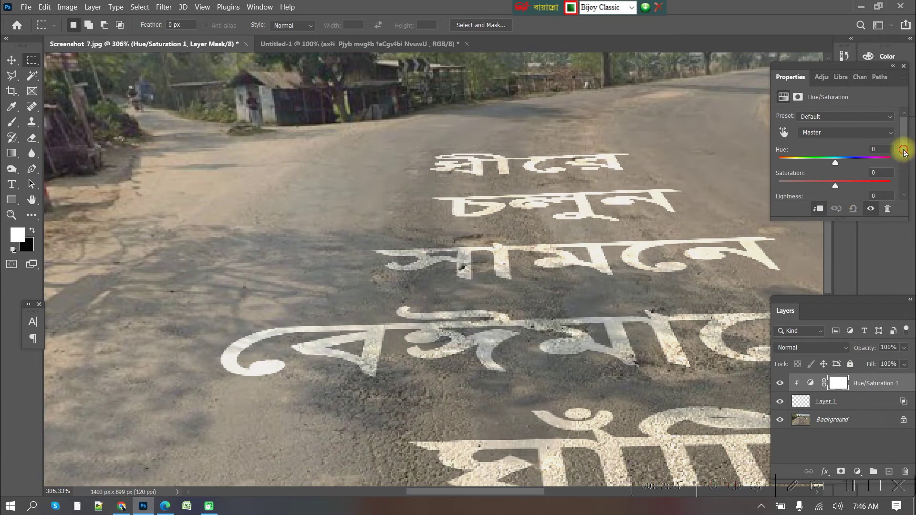
pyautogui.moveTo(902, 147); pyautogui.dragTo(893, 180)
pyautogui.click(838, 161)
pyautogui.scroll(3, 859, 167)
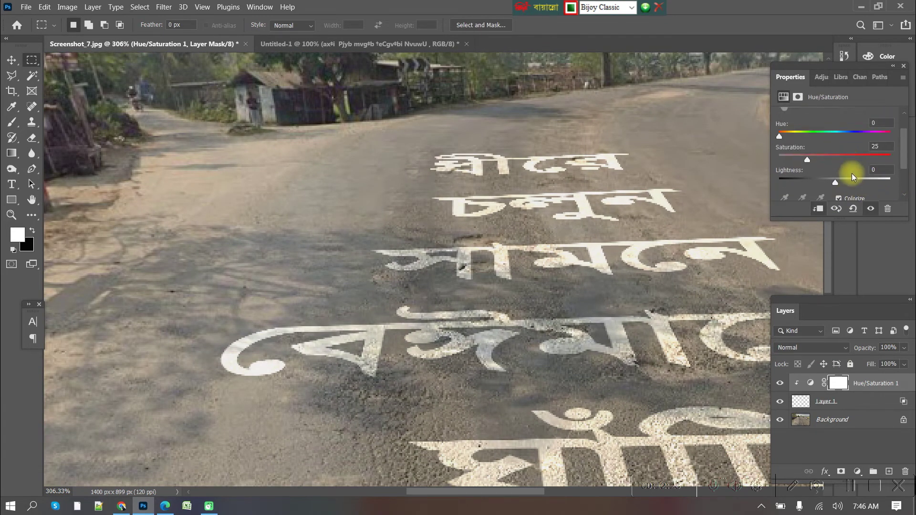
pyautogui.moveTo(835, 182); pyautogui.dragTo(831, 183)
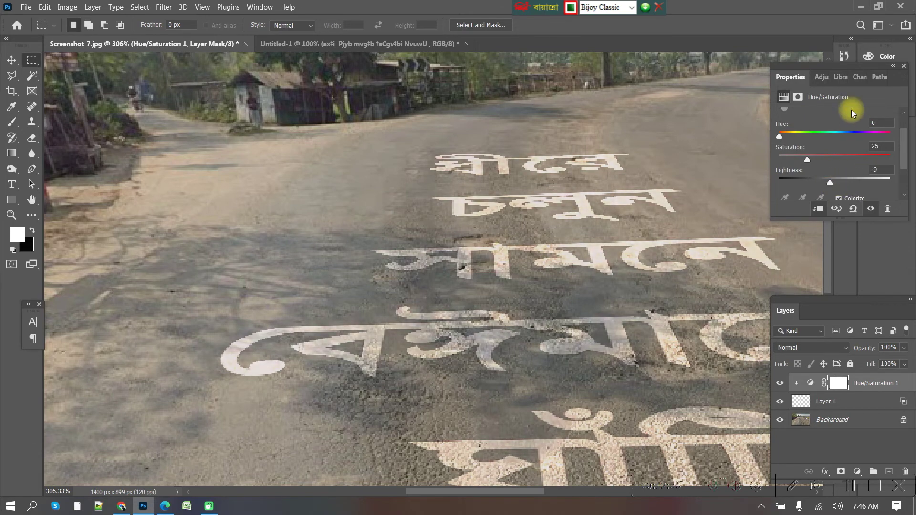
pyautogui.moveTo(873, 66); pyautogui.dragTo(828, 82)
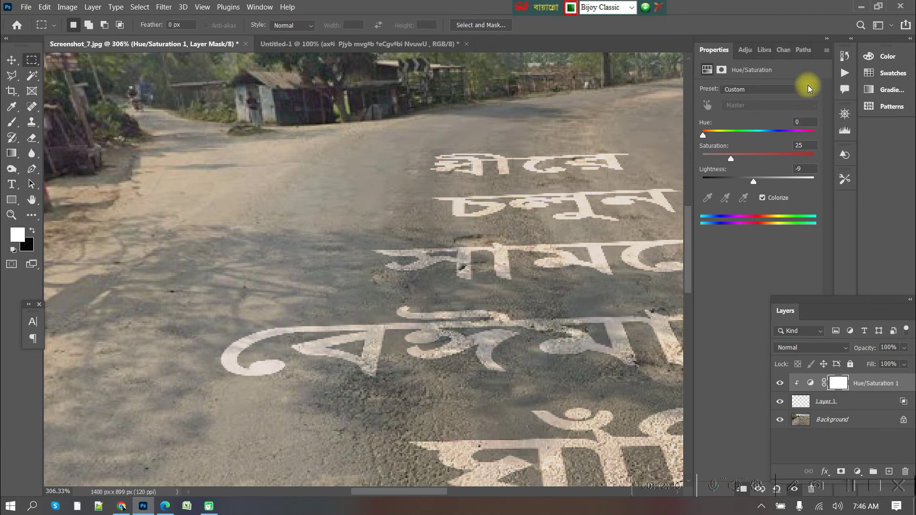
pyautogui.click(827, 38)
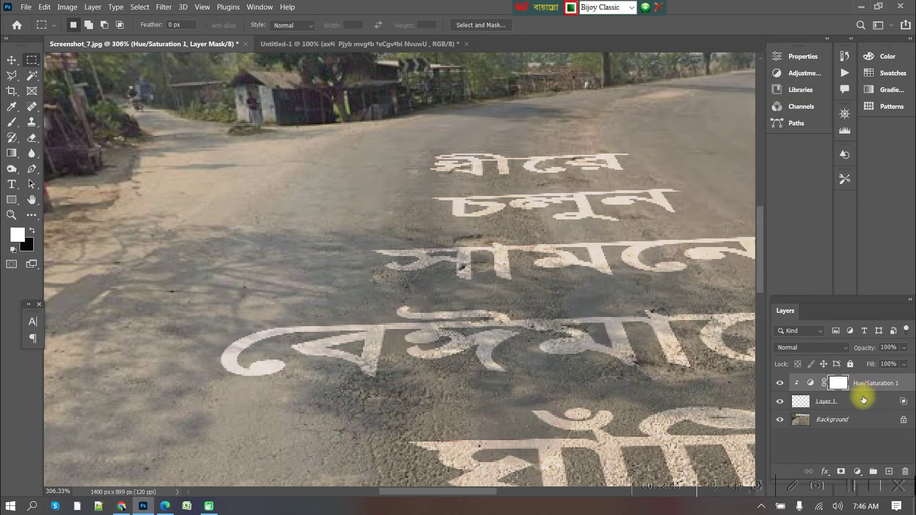
pyautogui.click(905, 471)
pyautogui.click(427, 198)
# Step: Zoom out to view the whole image with the tinted slogan across the road
pyautogui.scroll(-5, 552, 358)
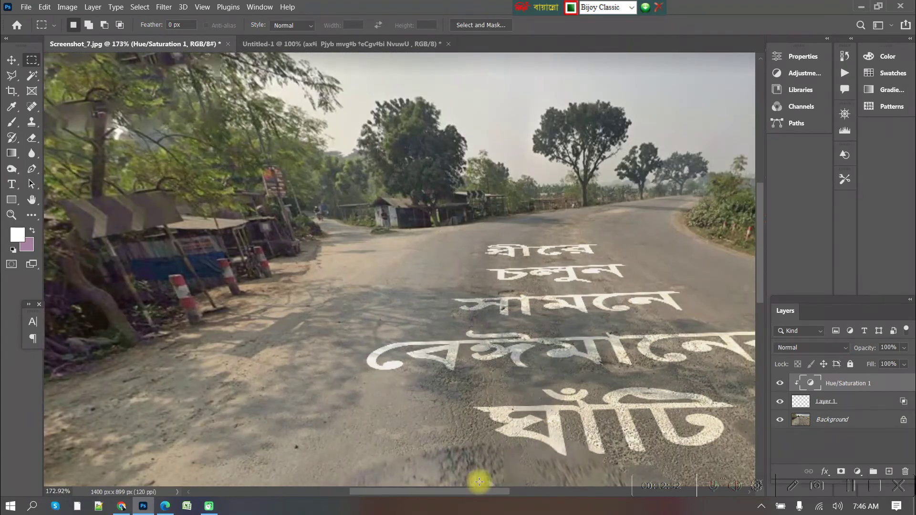
pyautogui.scroll(-2, 480, 482)
pyautogui.scroll(-1, 476, 472)
pyautogui.scroll(-1, 477, 437)
pyautogui.scroll(-1, 544, 384)
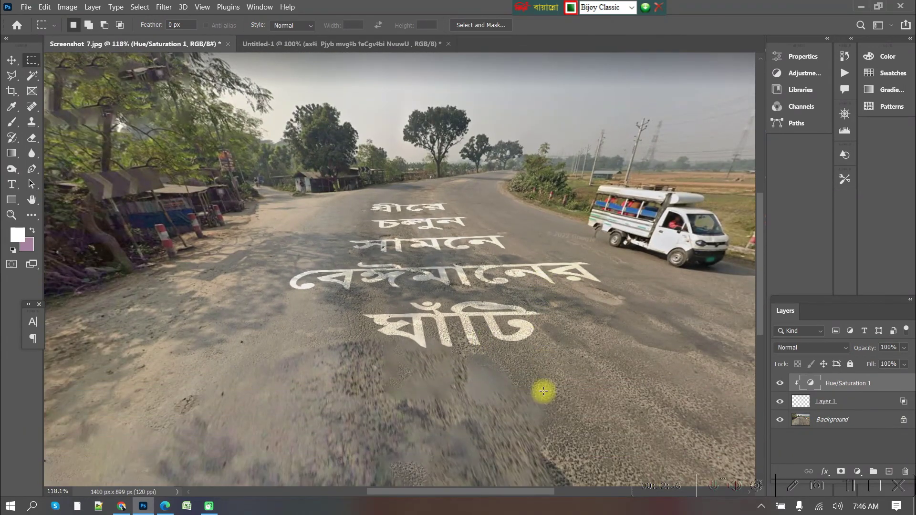